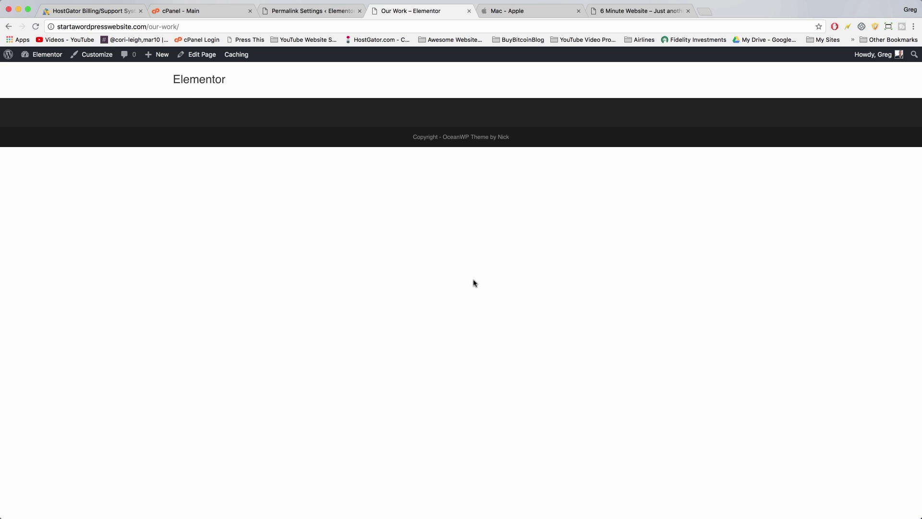
Go to the site's home page from the site title and scroll down it
{"action": "left_click", "coordinate": [197, 81]}
{"action": "scroll", "coordinate": [338, 79], "scroll_direction": "down", "scroll_amount": 3}
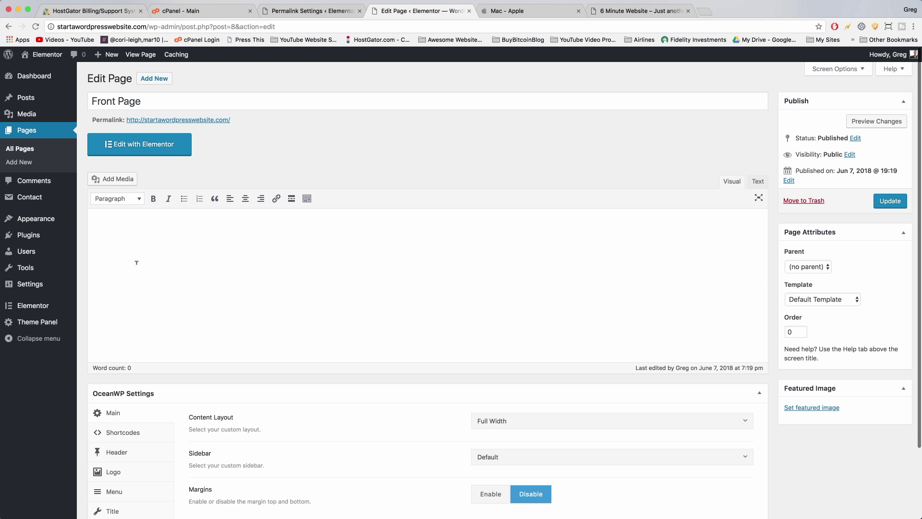
Open the Front Page in Elementor and browse the Pages templates in the Library
{"action": "left_click", "coordinate": [154, 146]}
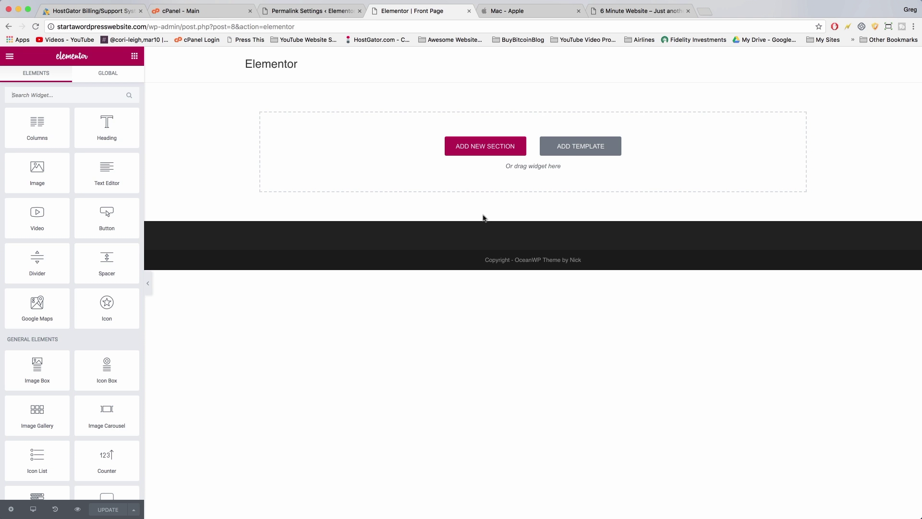
{"action": "left_click", "coordinate": [570, 149]}
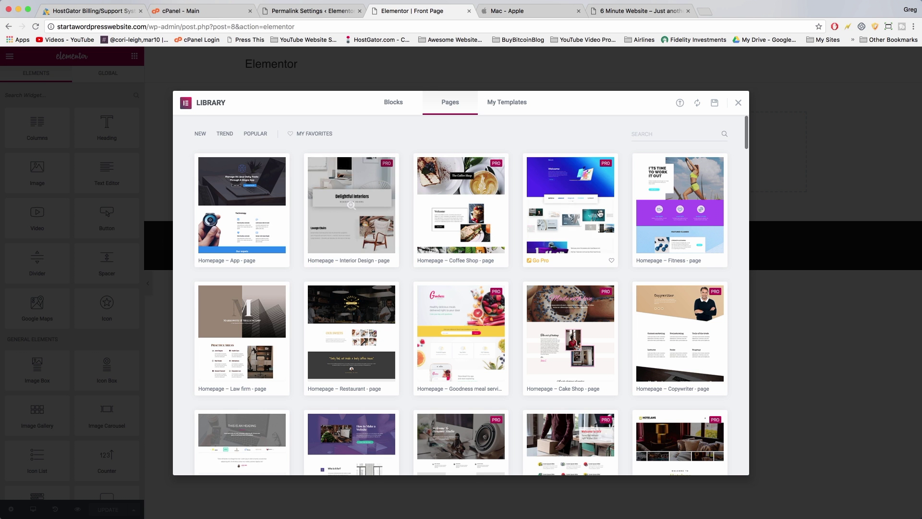
{"action": "scroll", "coordinate": [656, 283], "scroll_direction": "down", "scroll_amount": 2}
{"action": "scroll", "coordinate": [656, 282], "scroll_direction": "down", "scroll_amount": 3}
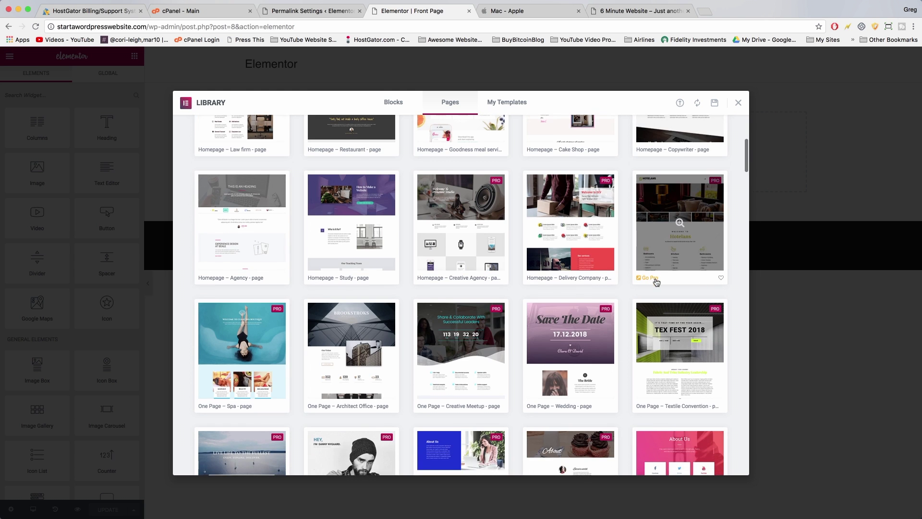
{"action": "scroll", "coordinate": [657, 283], "scroll_direction": "up", "scroll_amount": 5}
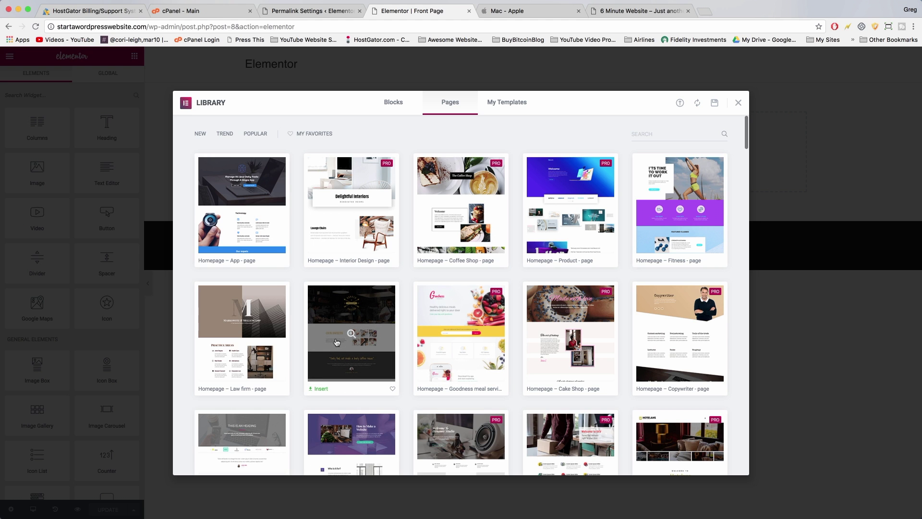
Preview the Homepage – Law firm template, then close the Library without inserting it
{"action": "left_click", "coordinate": [241, 329]}
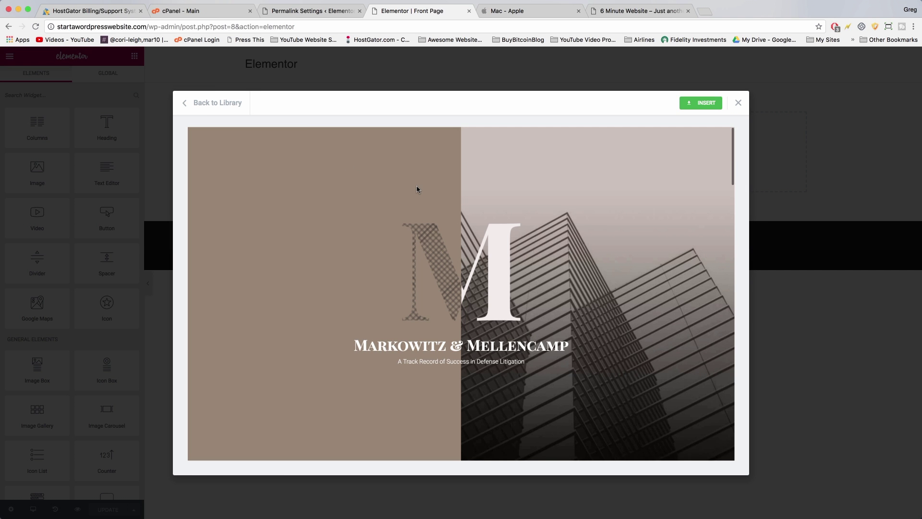
{"action": "scroll", "coordinate": [416, 187], "scroll_direction": "down", "scroll_amount": 2}
{"action": "scroll", "coordinate": [416, 189], "scroll_direction": "down", "scroll_amount": 4}
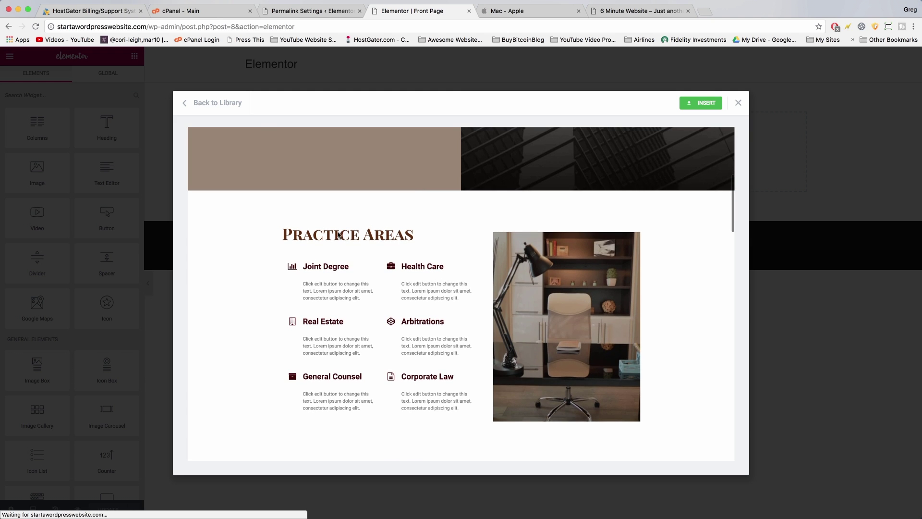
{"action": "scroll", "coordinate": [381, 243], "scroll_direction": "down", "scroll_amount": 1}
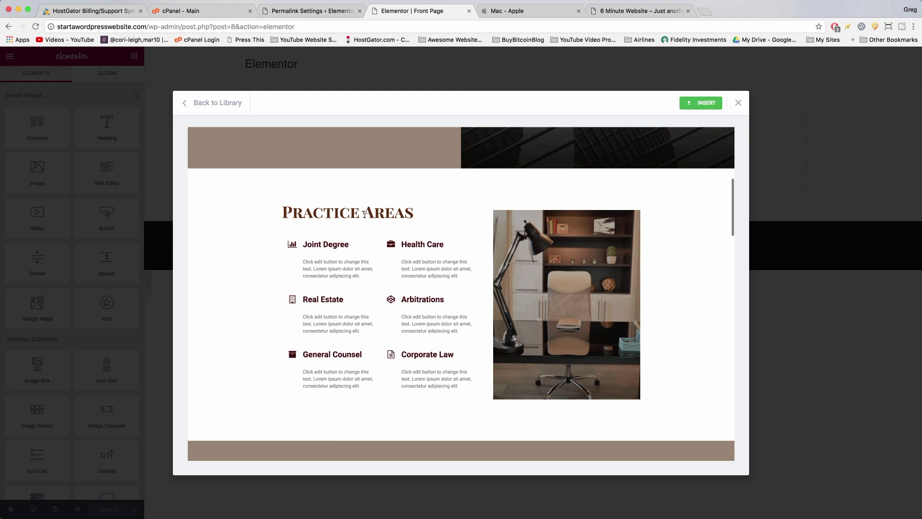
{"action": "scroll", "coordinate": [447, 276], "scroll_direction": "down", "scroll_amount": 5}
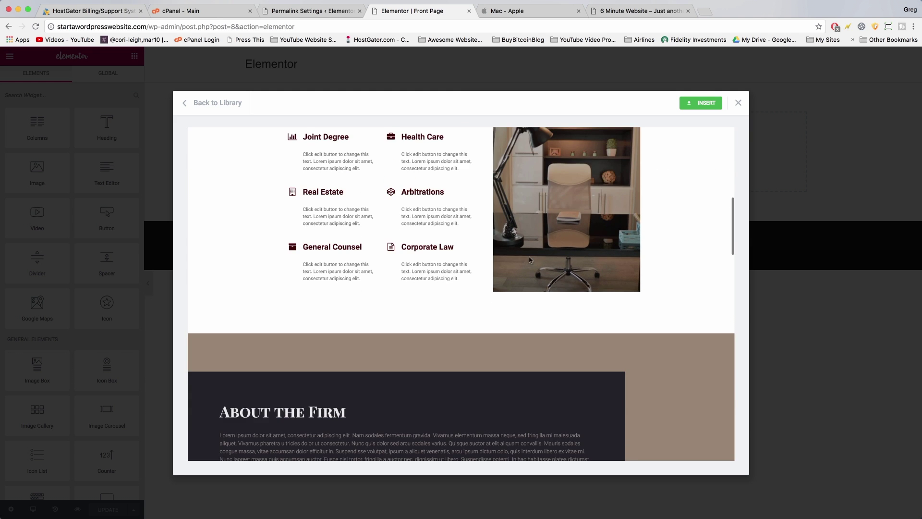
{"action": "scroll", "coordinate": [530, 259], "scroll_direction": "down", "scroll_amount": 8}
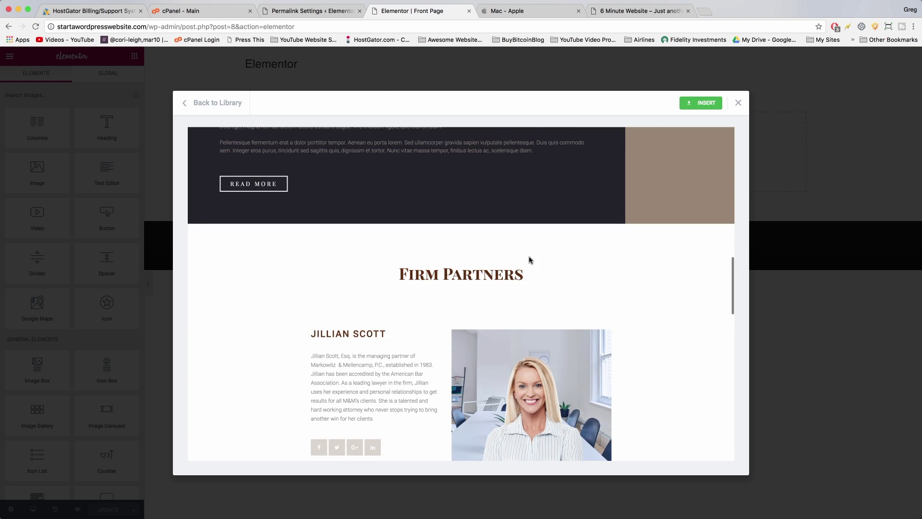
{"action": "scroll", "coordinate": [530, 260], "scroll_direction": "down", "scroll_amount": 7}
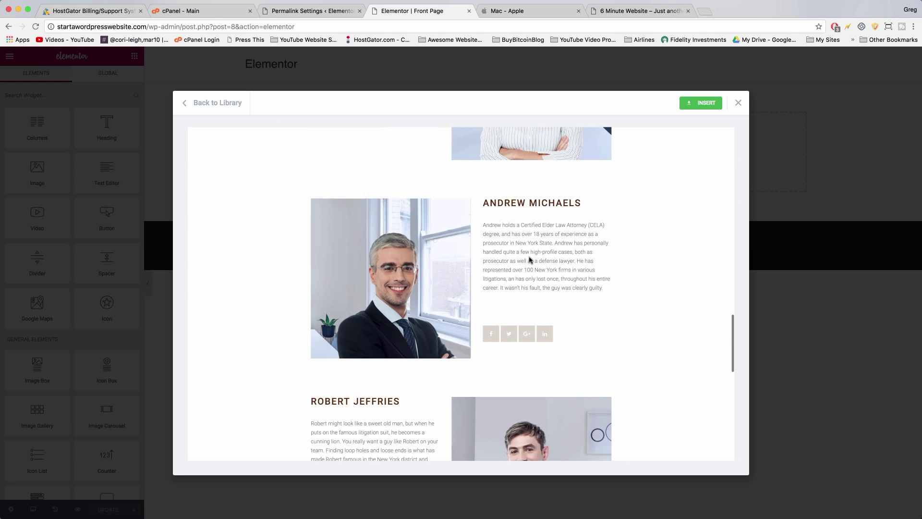
{"action": "scroll", "coordinate": [530, 259], "scroll_direction": "down", "scroll_amount": 5}
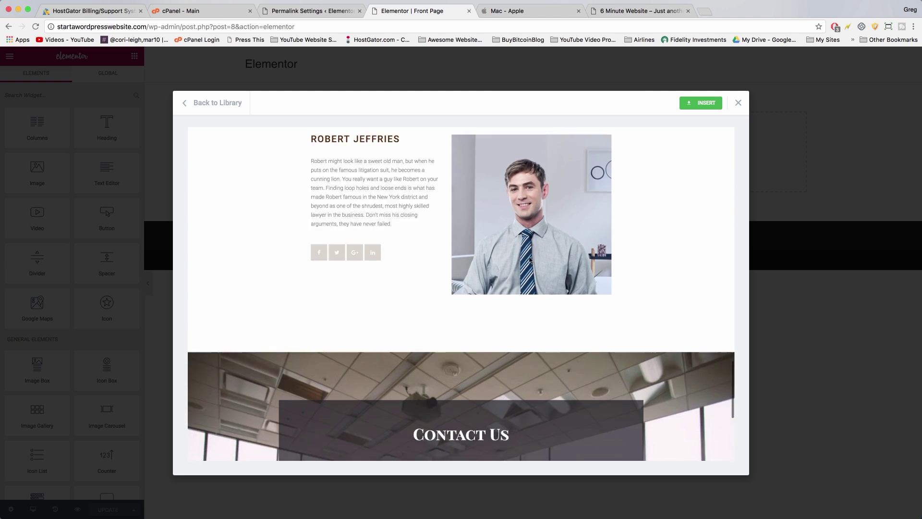
{"action": "scroll", "coordinate": [530, 260], "scroll_direction": "down", "scroll_amount": 3}
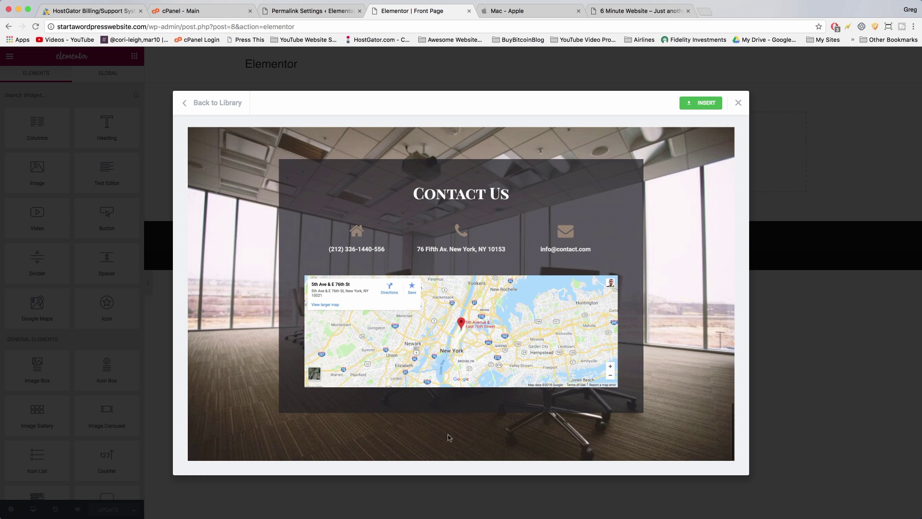
{"action": "scroll", "coordinate": [530, 260], "scroll_direction": "up", "scroll_amount": 15}
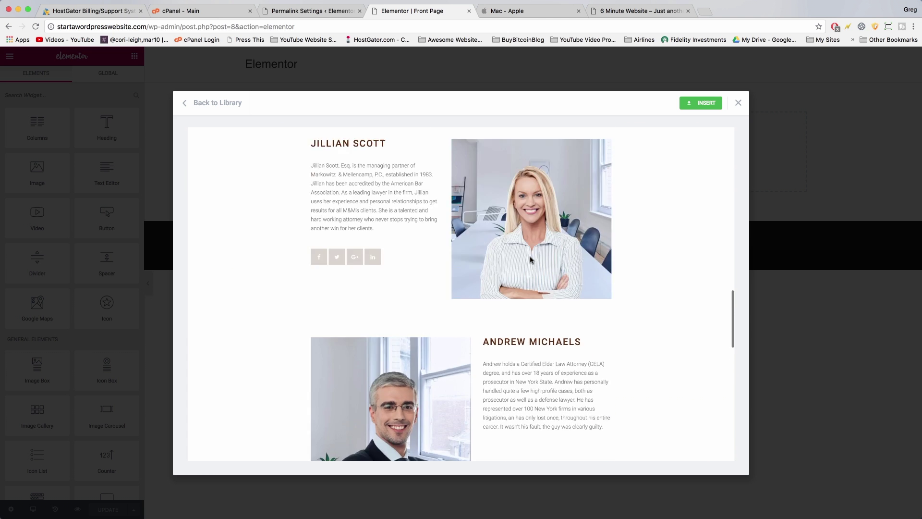
{"action": "scroll", "coordinate": [530, 254], "scroll_direction": "up", "scroll_amount": 8}
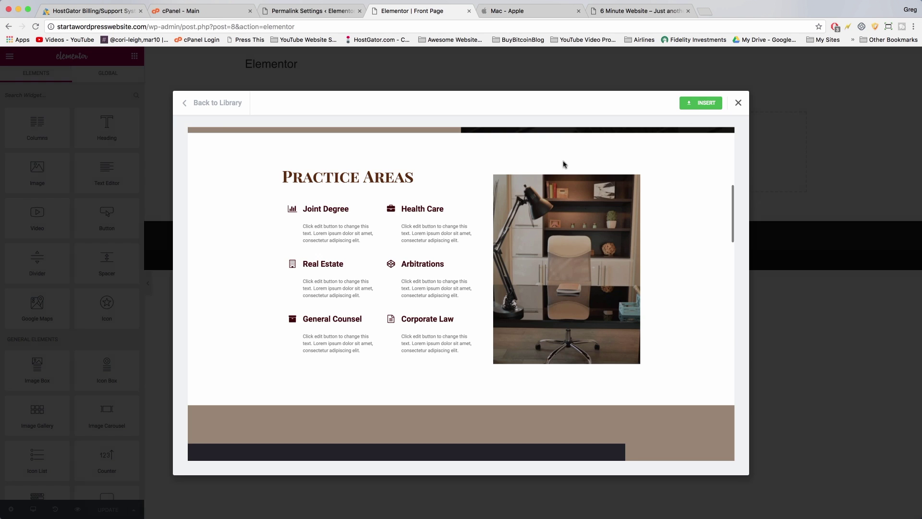
{"action": "key", "text": "Escape"}
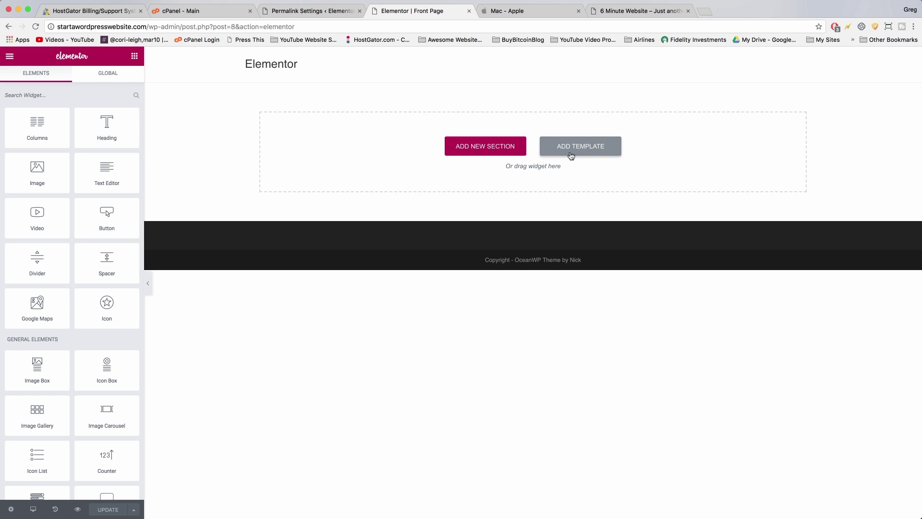
Reopen the Library and scroll through the Homepage – Coffee Shop template preview
{"action": "left_click", "coordinate": [570, 157]}
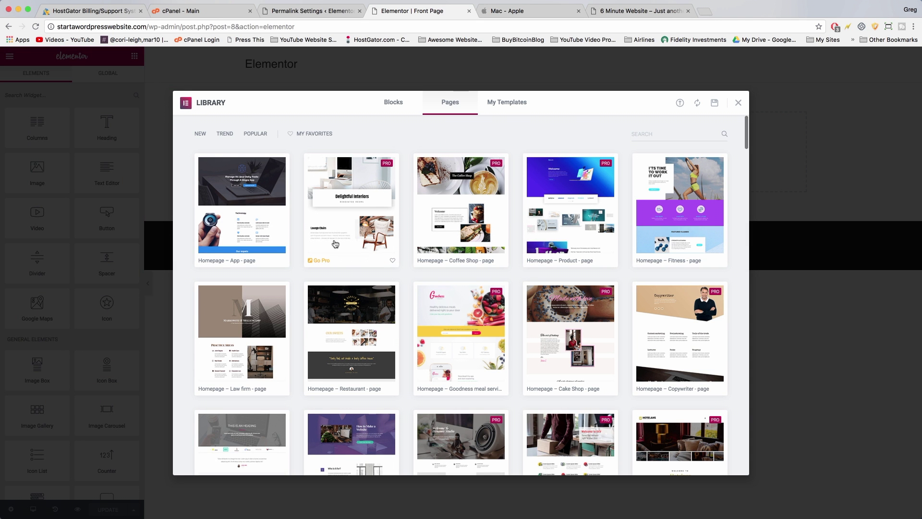
{"action": "left_click", "coordinate": [357, 331]}
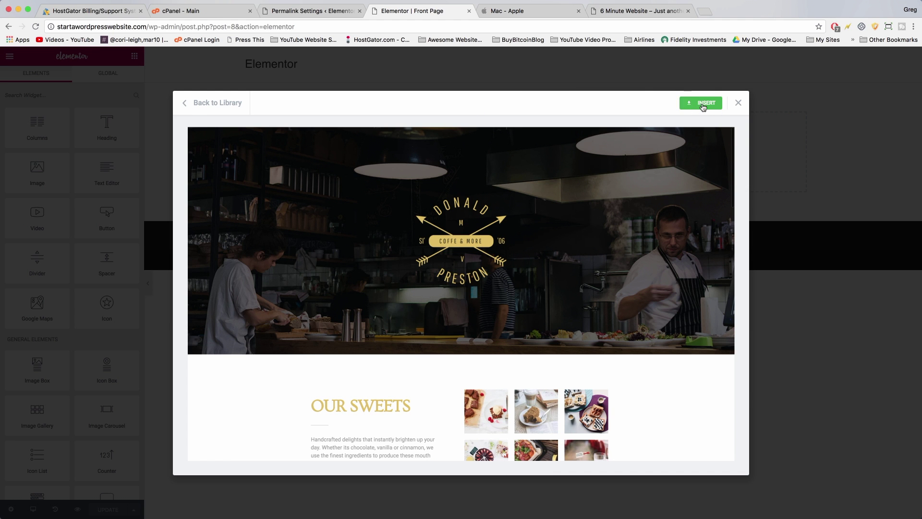
{"action": "scroll", "coordinate": [464, 247], "scroll_direction": "down", "scroll_amount": 15}
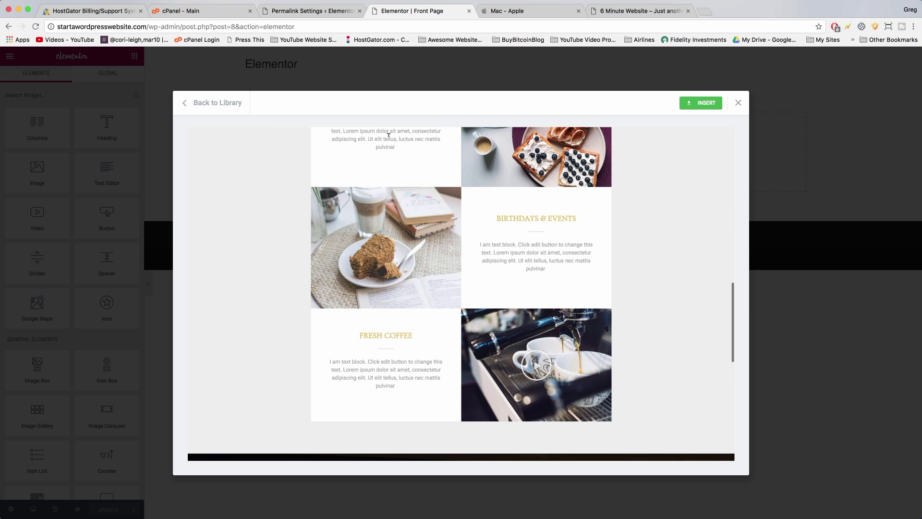
{"action": "scroll", "coordinate": [388, 135], "scroll_direction": "down", "scroll_amount": 1}
{"action": "scroll", "coordinate": [388, 135], "scroll_direction": "up", "scroll_amount": 2}
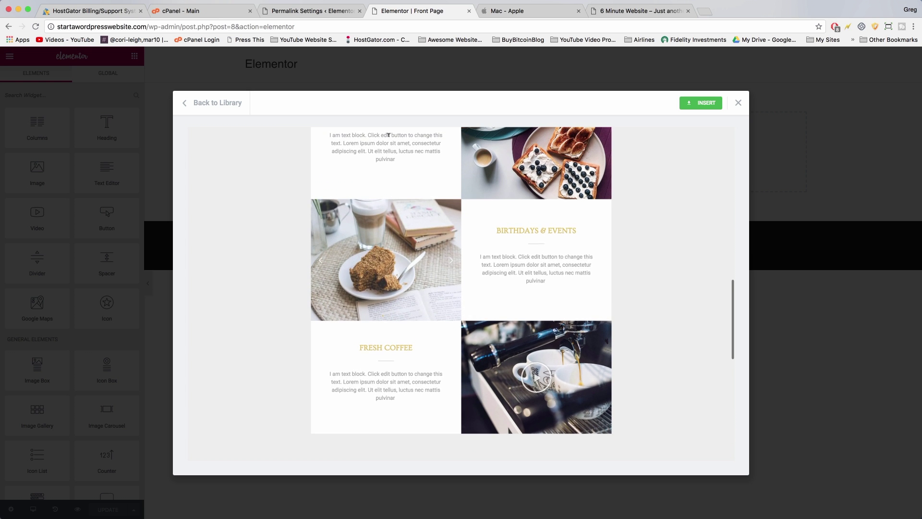
{"action": "scroll", "coordinate": [388, 135], "scroll_direction": "up", "scroll_amount": 2}
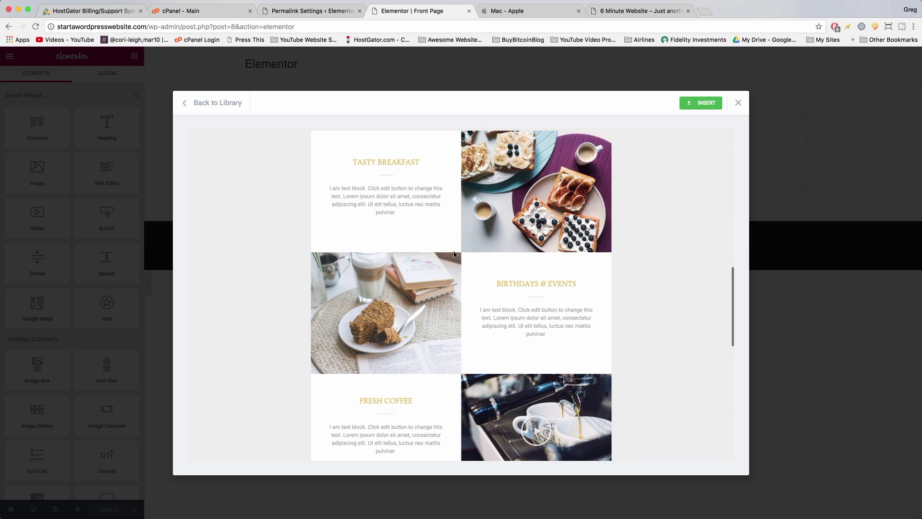
{"action": "scroll", "coordinate": [532, 377], "scroll_direction": "up", "scroll_amount": 2}
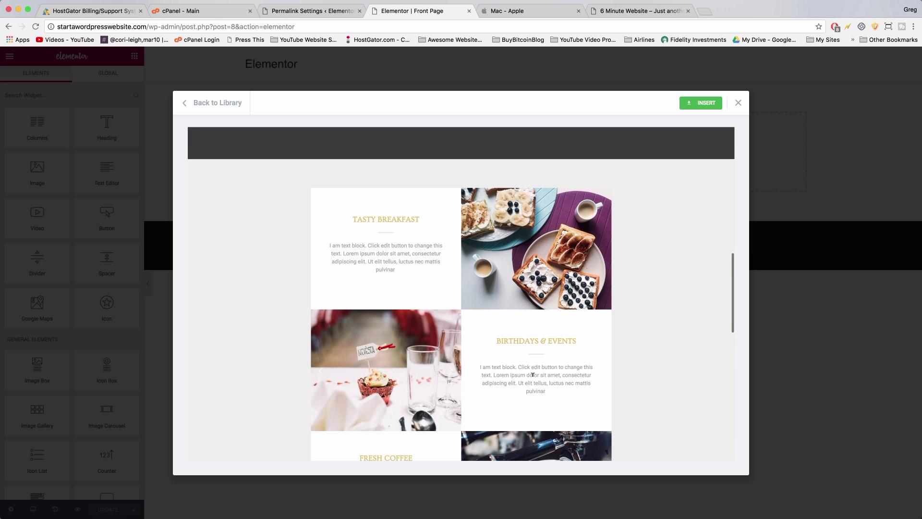
{"action": "scroll", "coordinate": [532, 375], "scroll_direction": "down", "scroll_amount": 2}
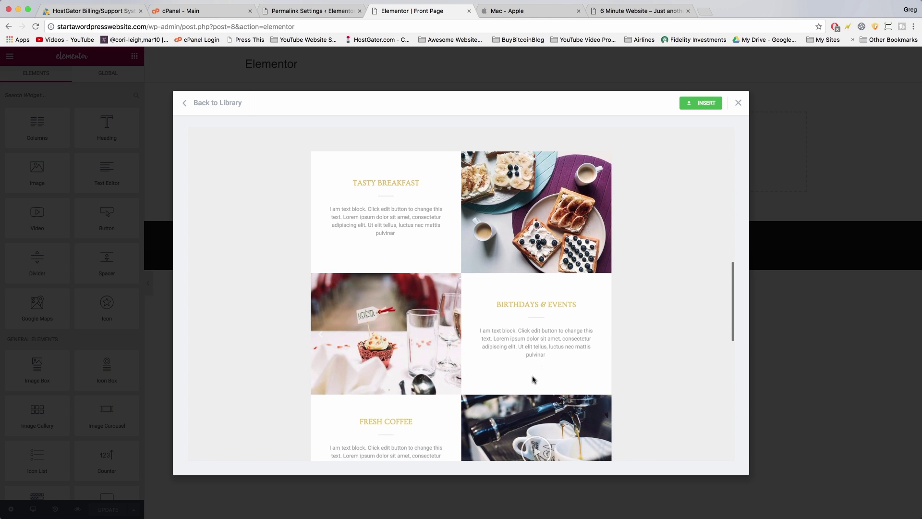
{"action": "scroll", "coordinate": [468, 231], "scroll_direction": "down", "scroll_amount": 1}
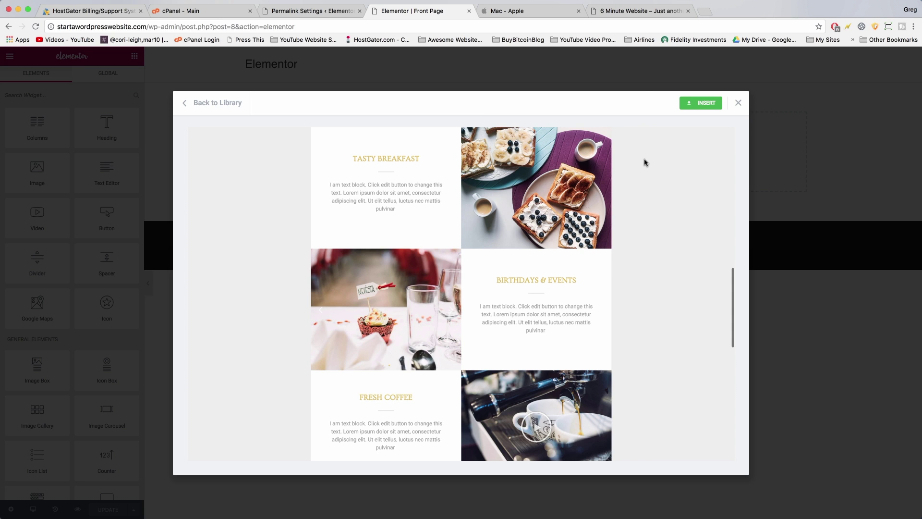
Insert the Coffee Shop homepage template into the Front Page
{"action": "left_click", "coordinate": [702, 104]}
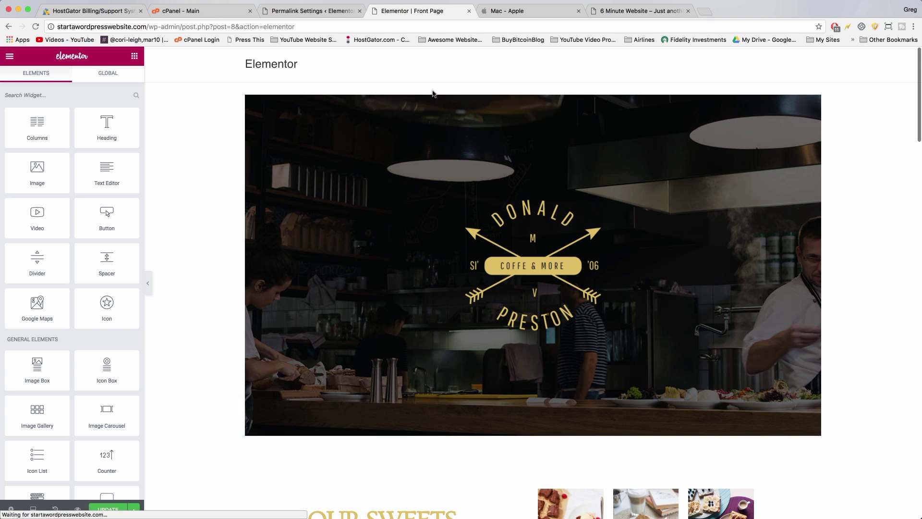
{"action": "scroll", "coordinate": [395, 176], "scroll_direction": "down", "scroll_amount": 5}
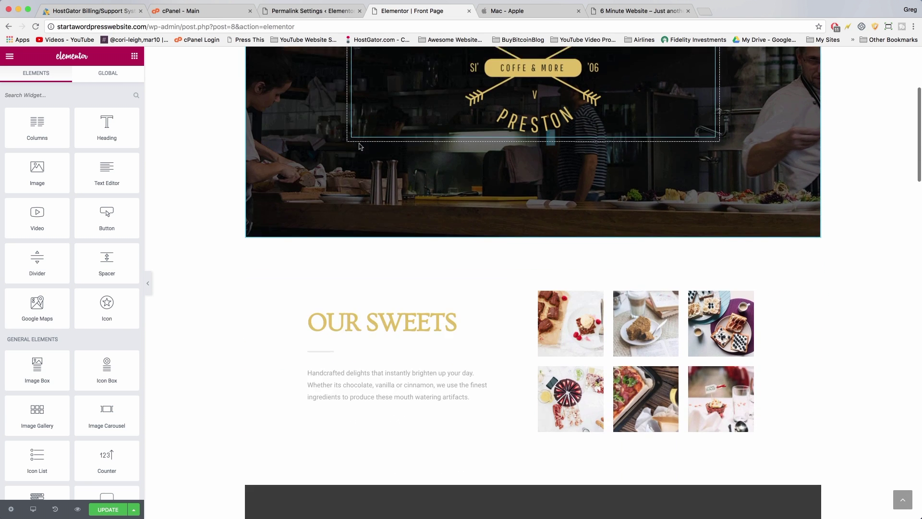
{"action": "scroll", "coordinate": [395, 175], "scroll_direction": "down", "scroll_amount": 8}
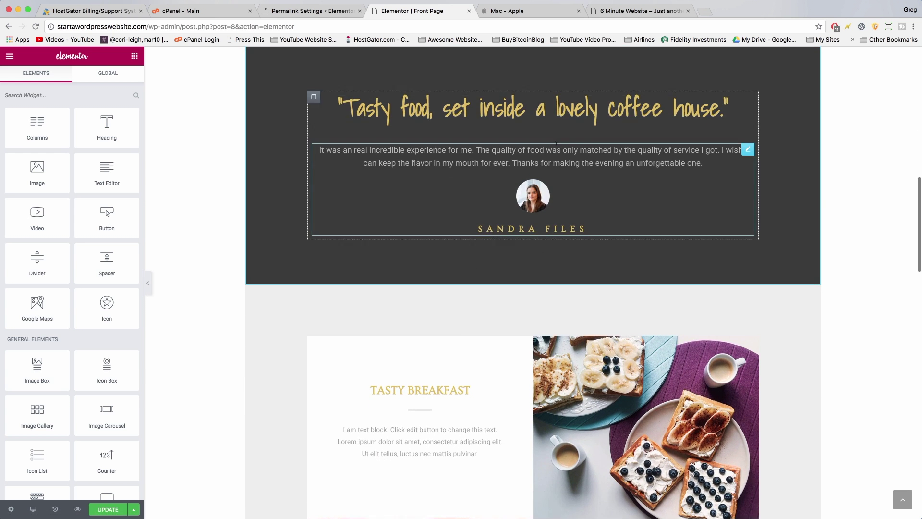
{"action": "scroll", "coordinate": [554, 149], "scroll_direction": "down", "scroll_amount": 3}
{"action": "scroll", "coordinate": [556, 143], "scroll_direction": "down", "scroll_amount": 2}
Open the Birthdays & Events image carousel's settings (2 images, 470 x 380)
{"action": "scroll", "coordinate": [563, 196], "scroll_direction": "down", "scroll_amount": 4}
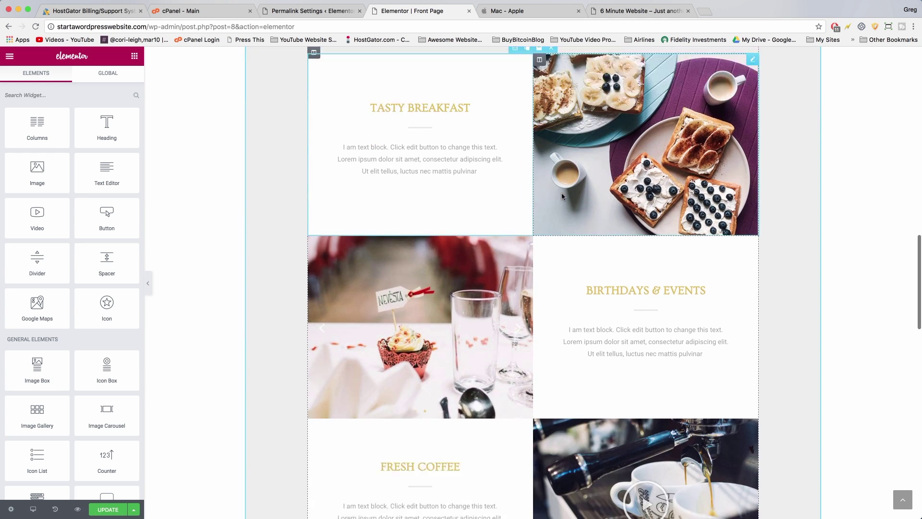
{"action": "scroll", "coordinate": [563, 196], "scroll_direction": "down", "scroll_amount": 4}
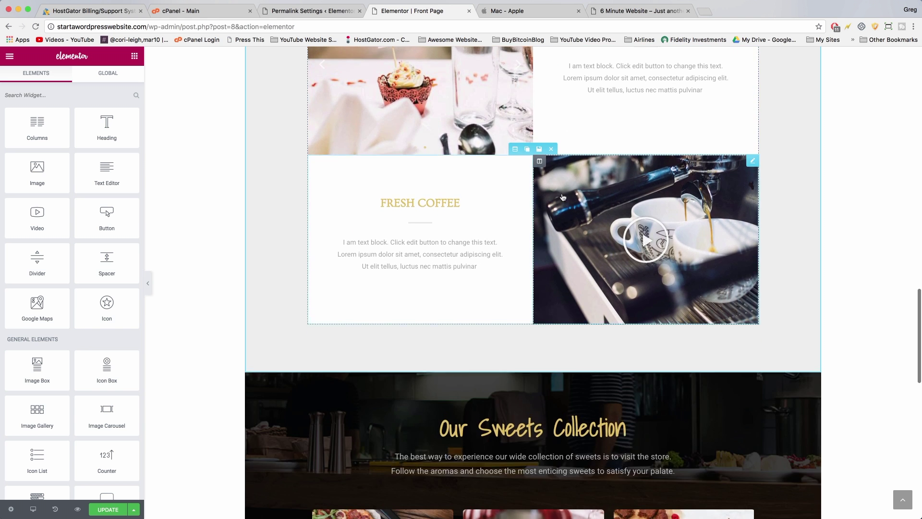
{"action": "scroll", "coordinate": [562, 196], "scroll_direction": "up", "scroll_amount": 5}
{"action": "scroll", "coordinate": [562, 196], "scroll_direction": "up", "scroll_amount": 1}
{"action": "scroll", "coordinate": [562, 195], "scroll_direction": "down", "scroll_amount": 1}
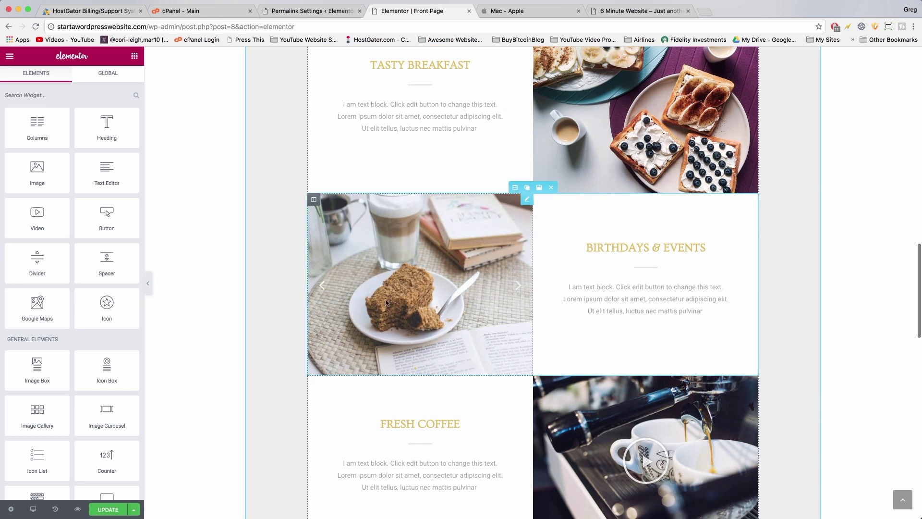
{"action": "left_click", "coordinate": [516, 288]}
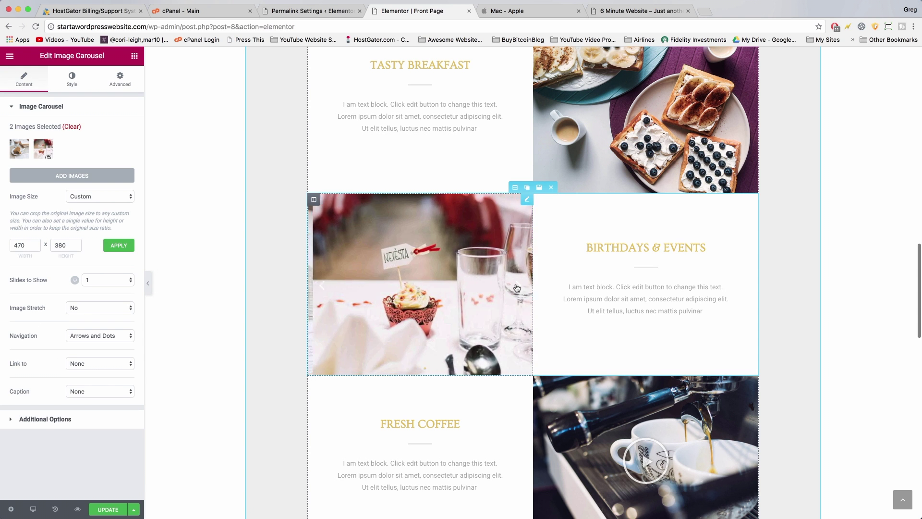
Open the coffee video's settings and look over the surrounding sections
{"action": "left_click", "coordinate": [647, 466]}
{"action": "scroll", "coordinate": [646, 466], "scroll_direction": "down", "scroll_amount": 3}
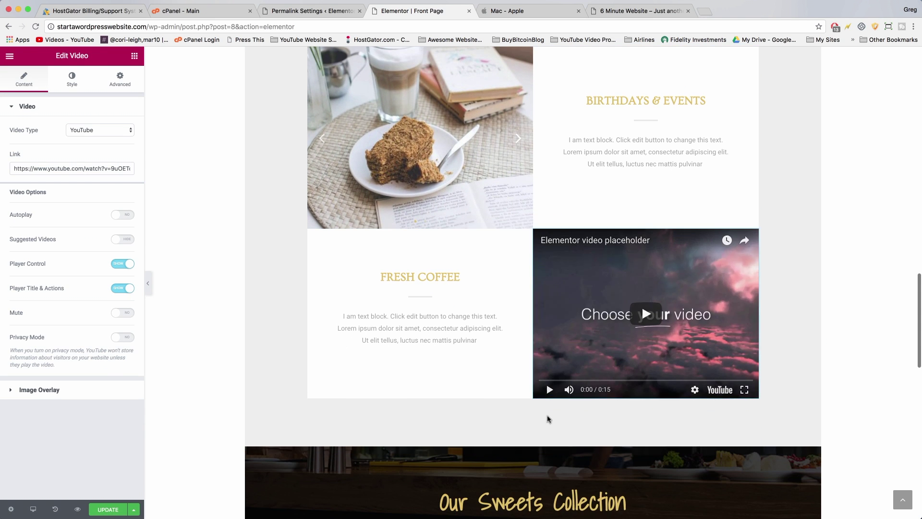
{"action": "scroll", "coordinate": [601, 335], "scroll_direction": "down", "scroll_amount": 11}
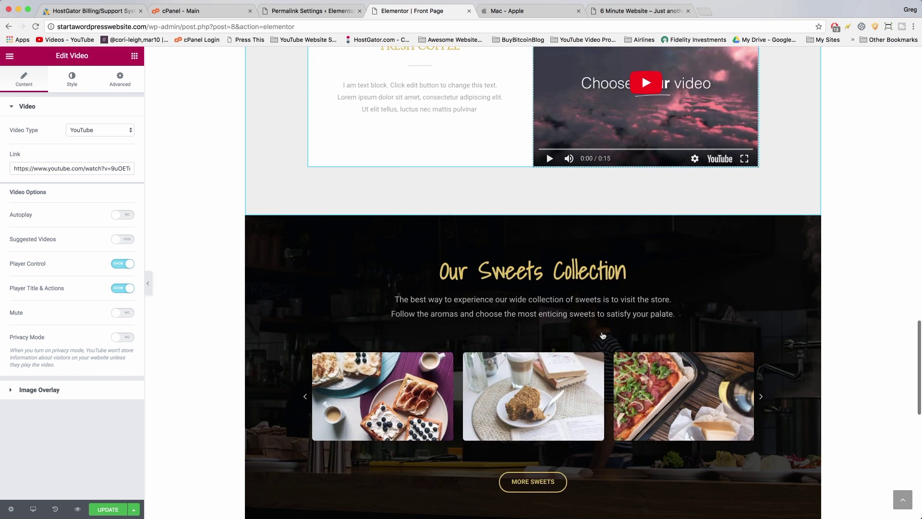
{"action": "scroll", "coordinate": [602, 335], "scroll_direction": "down", "scroll_amount": 3}
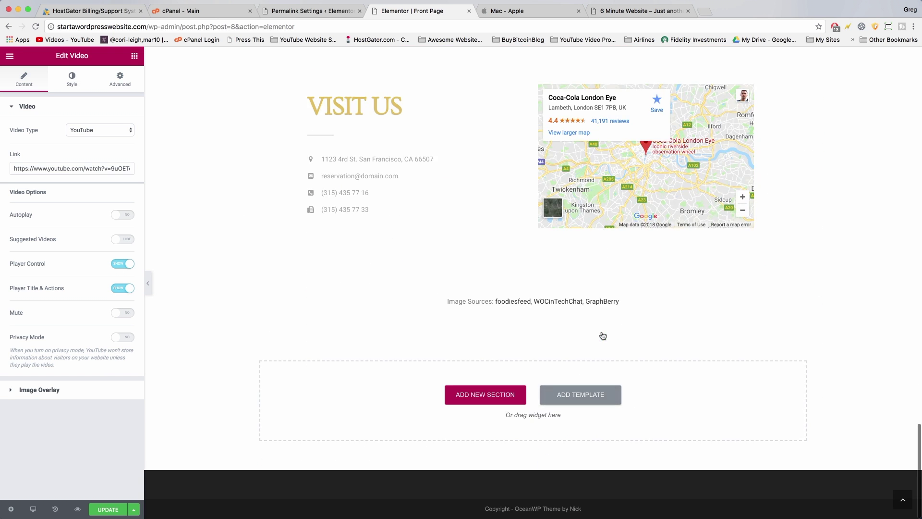
{"action": "scroll", "coordinate": [603, 335], "scroll_direction": "up", "scroll_amount": 3}
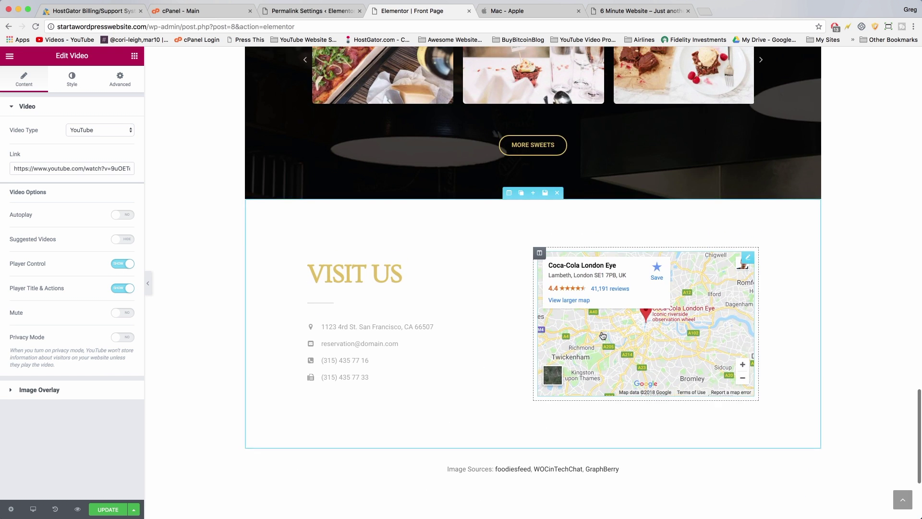
{"action": "scroll", "coordinate": [603, 335], "scroll_direction": "up", "scroll_amount": 2}
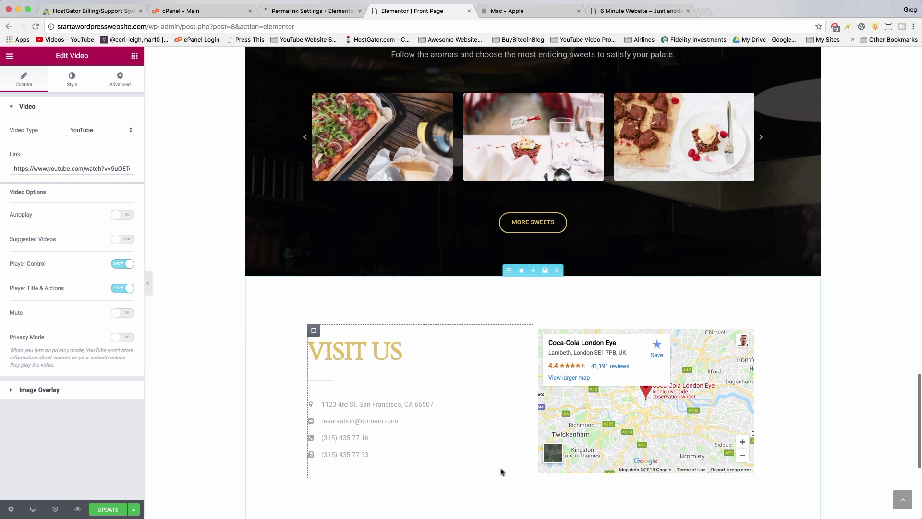
Delete the Visit Us, Our Sweets Collection, Our Sweets and Preston kitchen banner sections
{"action": "left_click", "coordinate": [557, 269]}
{"action": "scroll", "coordinate": [554, 192], "scroll_direction": "up", "scroll_amount": 4}
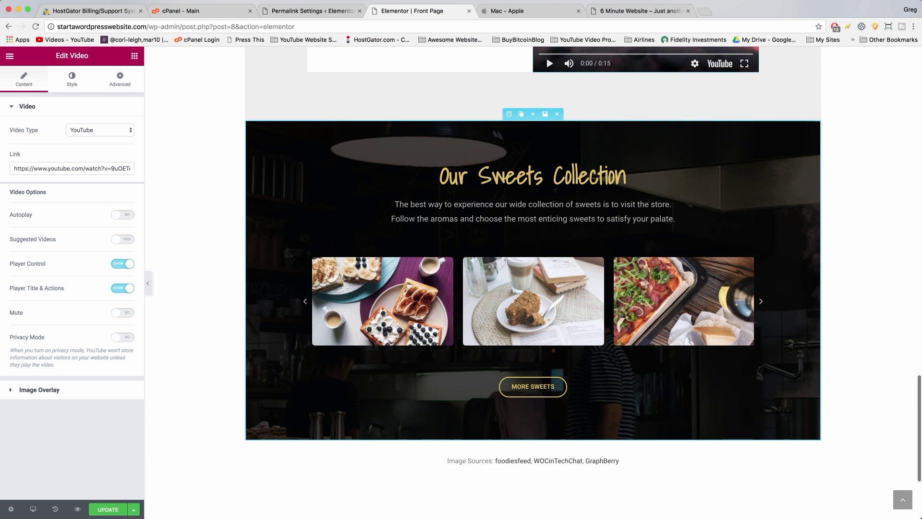
{"action": "left_click", "coordinate": [552, 121]}
{"action": "scroll", "coordinate": [555, 120], "scroll_direction": "up", "scroll_amount": 5}
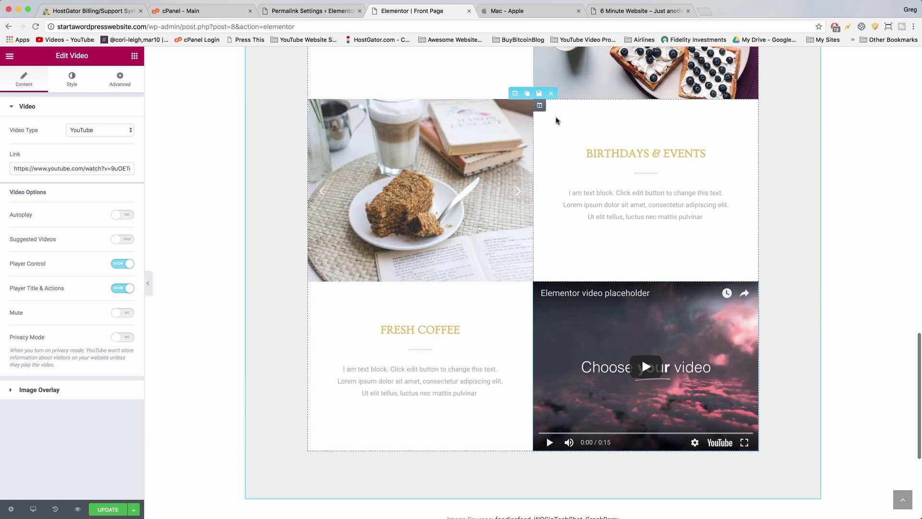
{"action": "scroll", "coordinate": [555, 120], "scroll_direction": "up", "scroll_amount": 10}
{"action": "scroll", "coordinate": [472, 119], "scroll_direction": "down", "scroll_amount": 2}
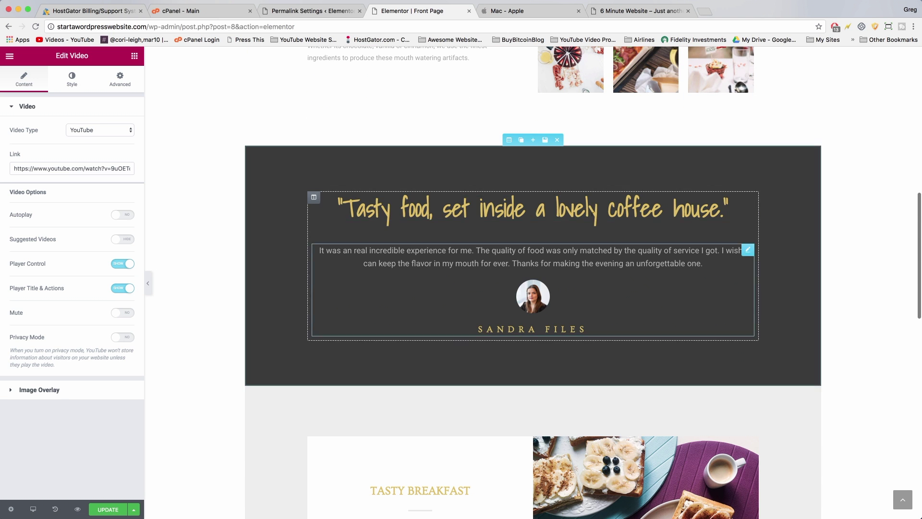
{"action": "scroll", "coordinate": [552, 190], "scroll_direction": "up", "scroll_amount": 1}
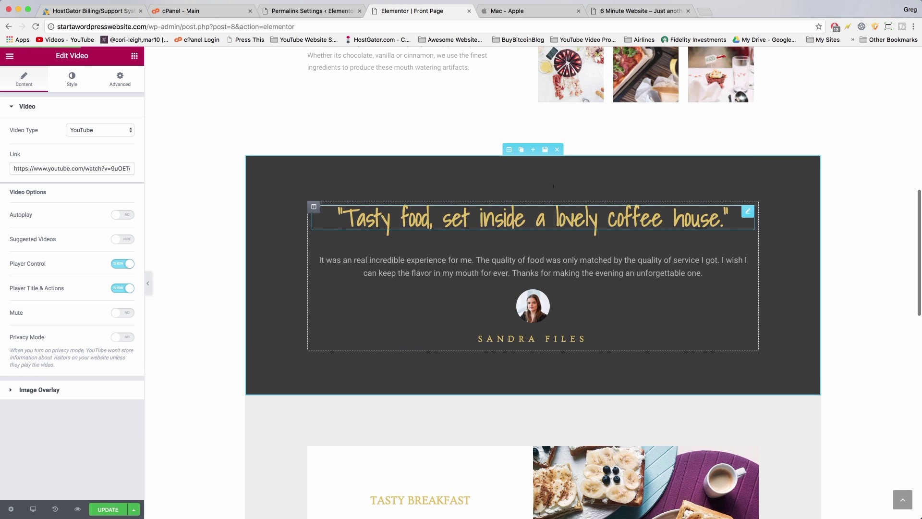
{"action": "scroll", "coordinate": [511, 218], "scroll_direction": "up", "scroll_amount": 5}
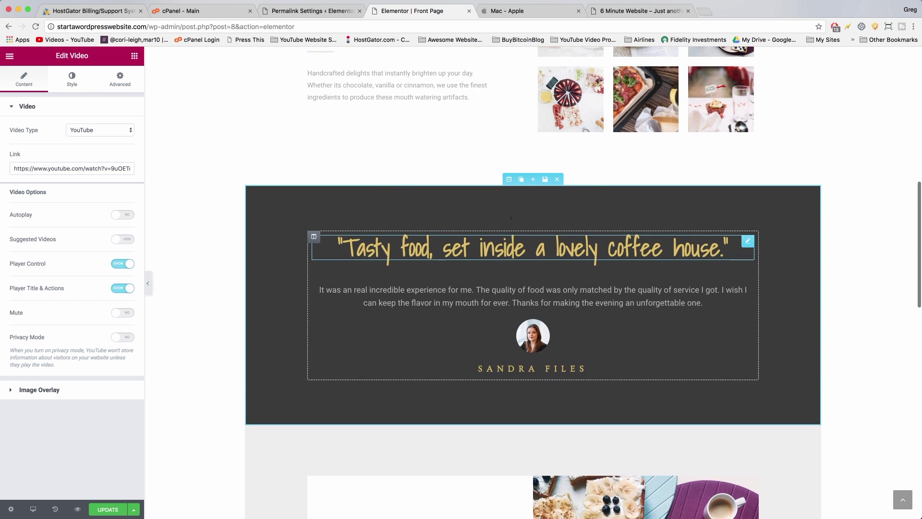
{"action": "scroll", "coordinate": [511, 217], "scroll_direction": "down", "scroll_amount": 2}
{"action": "scroll", "coordinate": [536, 226], "scroll_direction": "up", "scroll_amount": 13}
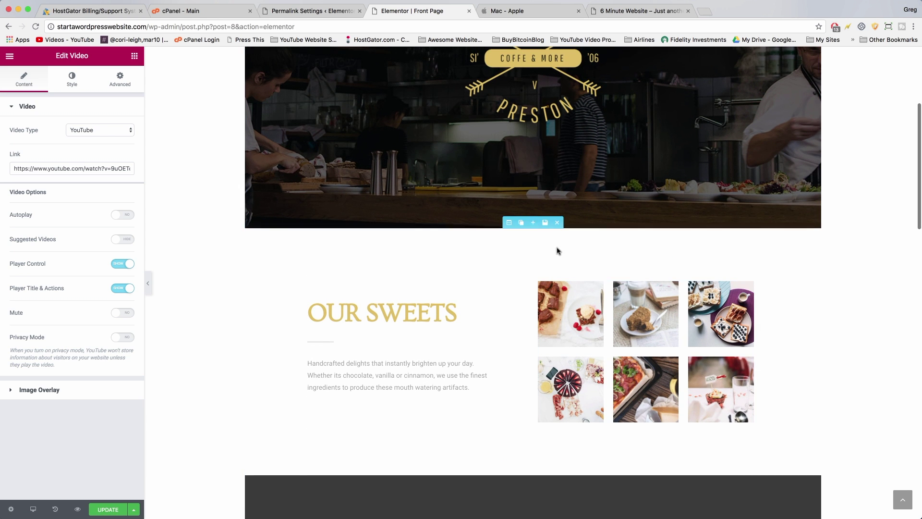
{"action": "left_click", "coordinate": [556, 222]}
{"action": "scroll", "coordinate": [557, 144], "scroll_direction": "up", "scroll_amount": 3}
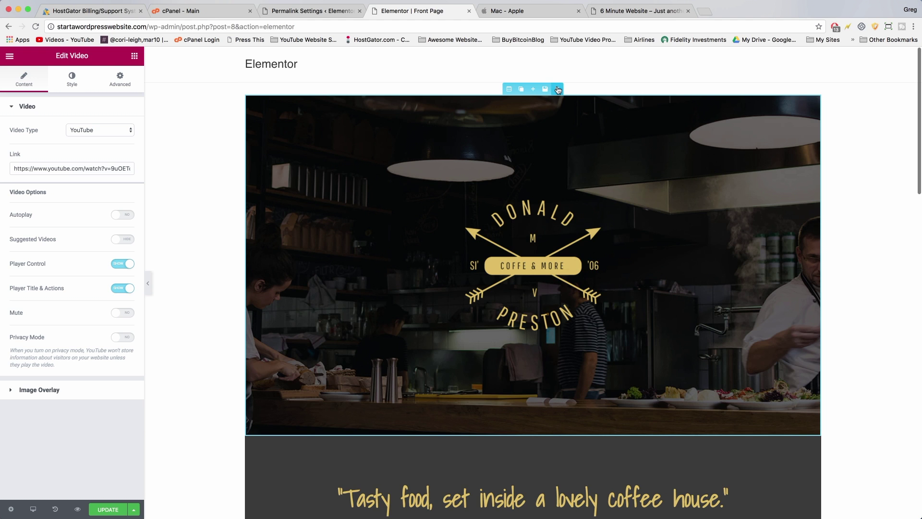
{"action": "left_click", "coordinate": [557, 89]}
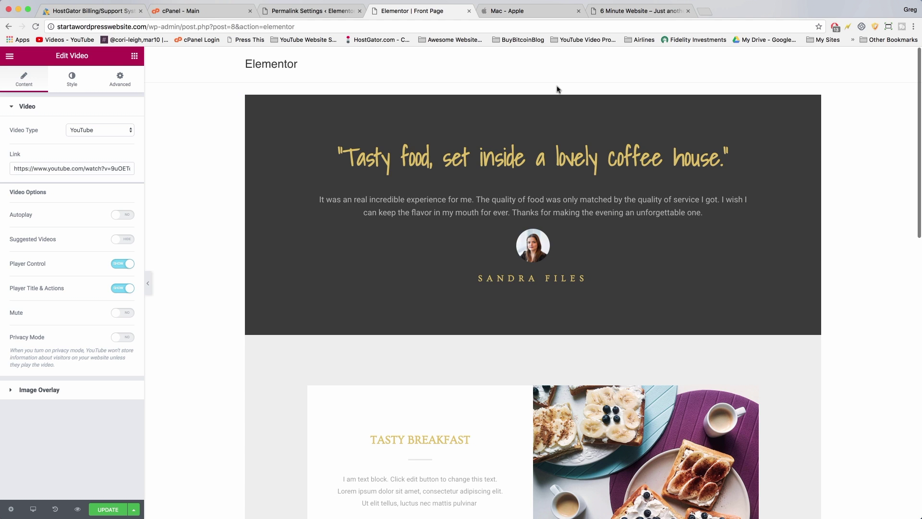
Save the page with UPDATE and check the result
{"action": "left_click", "coordinate": [114, 509]}
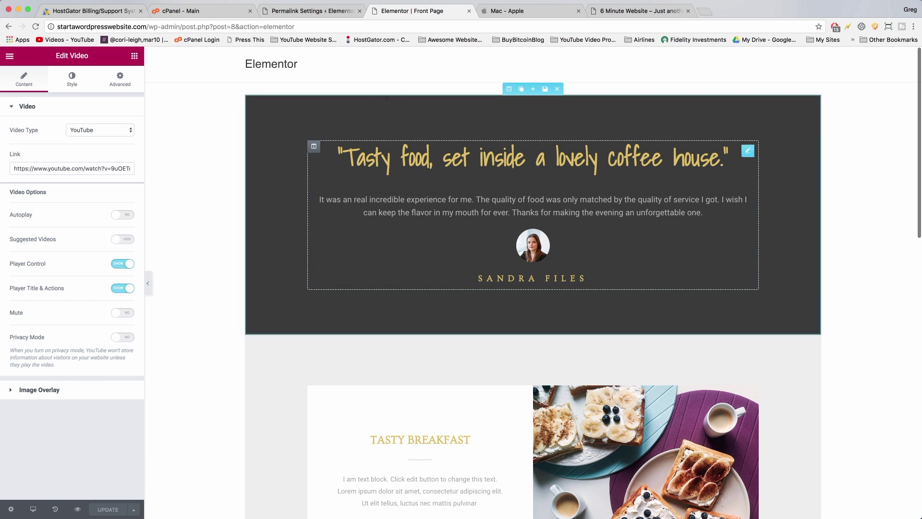
{"action": "scroll", "coordinate": [506, 304], "scroll_direction": "down", "scroll_amount": 3}
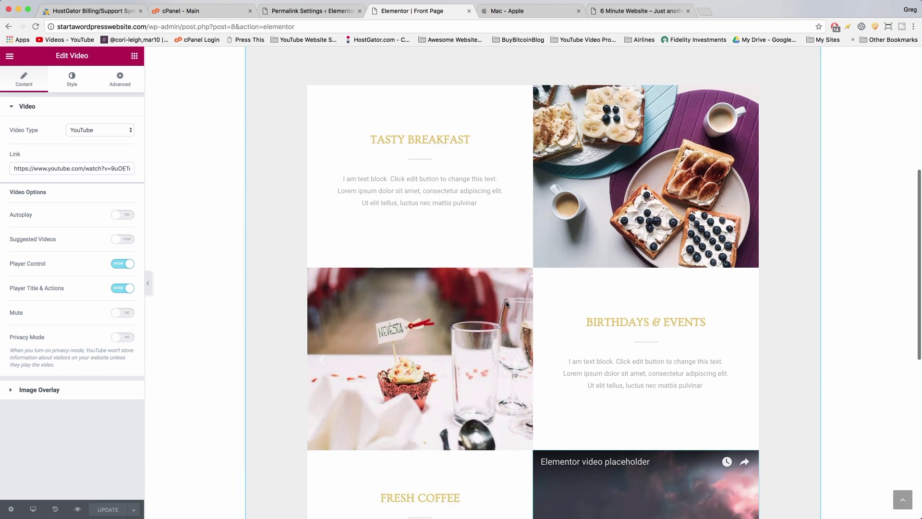
{"action": "scroll", "coordinate": [402, 354], "scroll_direction": "up", "scroll_amount": 4}
{"action": "scroll", "coordinate": [574, 287], "scroll_direction": "up", "scroll_amount": 1}
{"action": "scroll", "coordinate": [574, 287], "scroll_direction": "up", "scroll_amount": 2}
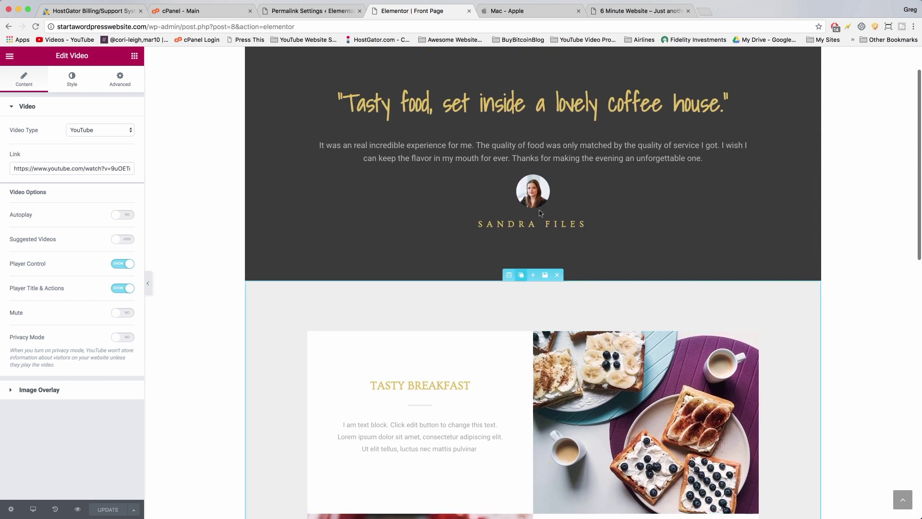
{"action": "scroll", "coordinate": [526, 118], "scroll_direction": "down", "scroll_amount": 6}
{"action": "scroll", "coordinate": [527, 117], "scroll_direction": "down", "scroll_amount": 3}
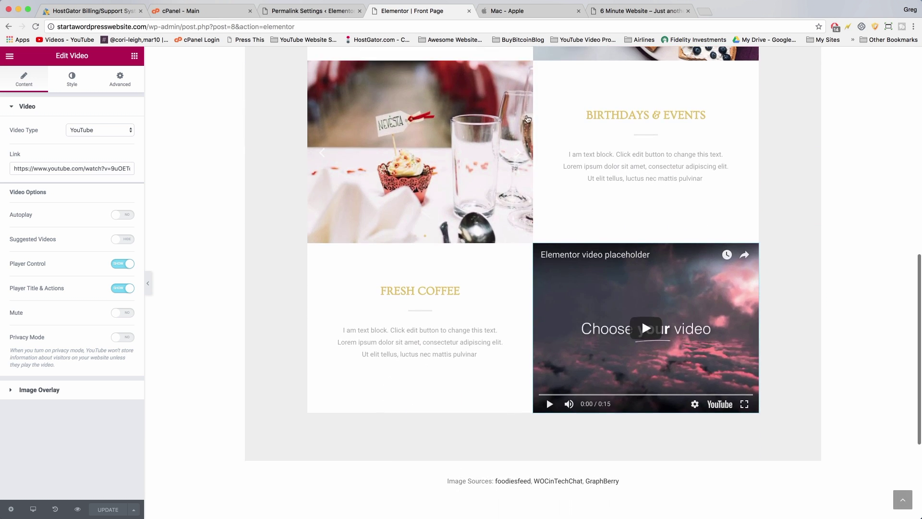
{"action": "scroll", "coordinate": [500, 284], "scroll_direction": "down", "scroll_amount": 4}
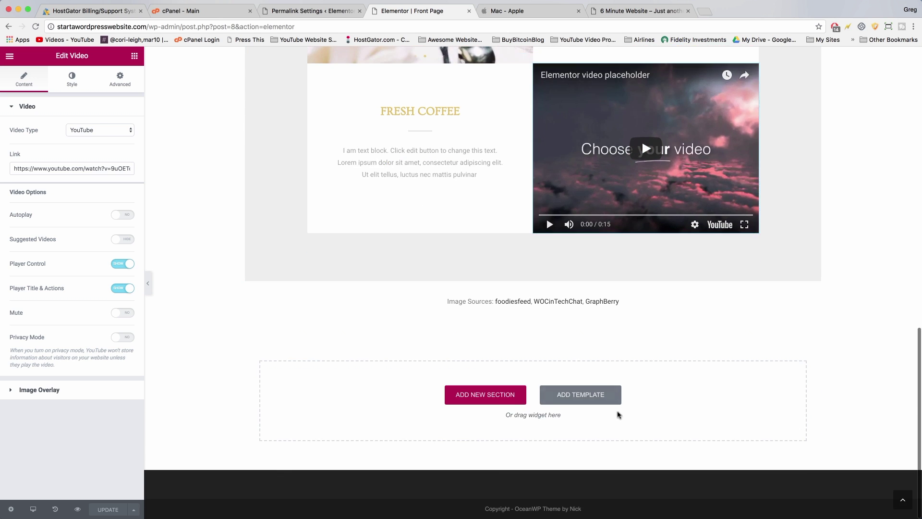
Preview the Hero UI Kit template down to its 'Design is an opportunity' section
{"action": "left_click", "coordinate": [564, 397]}
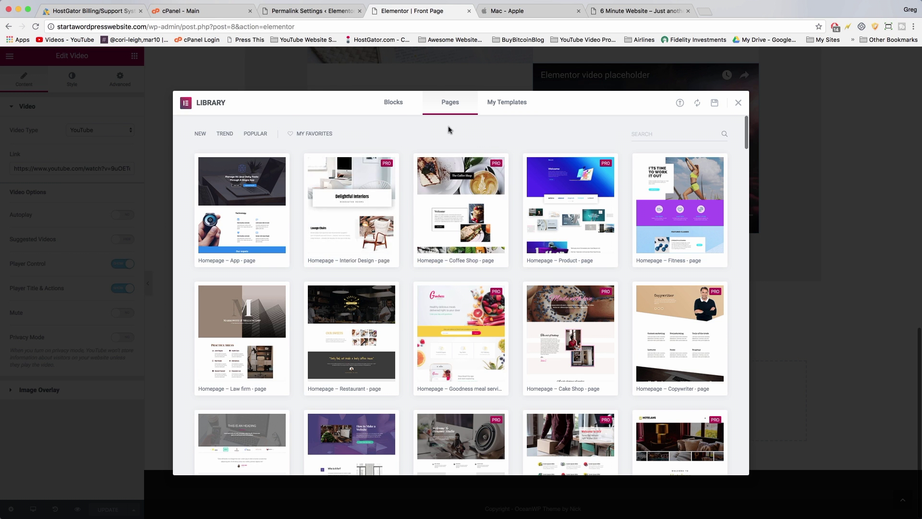
{"action": "scroll", "coordinate": [449, 129], "scroll_direction": "down", "scroll_amount": 10}
{"action": "scroll", "coordinate": [448, 128], "scroll_direction": "down", "scroll_amount": 15}
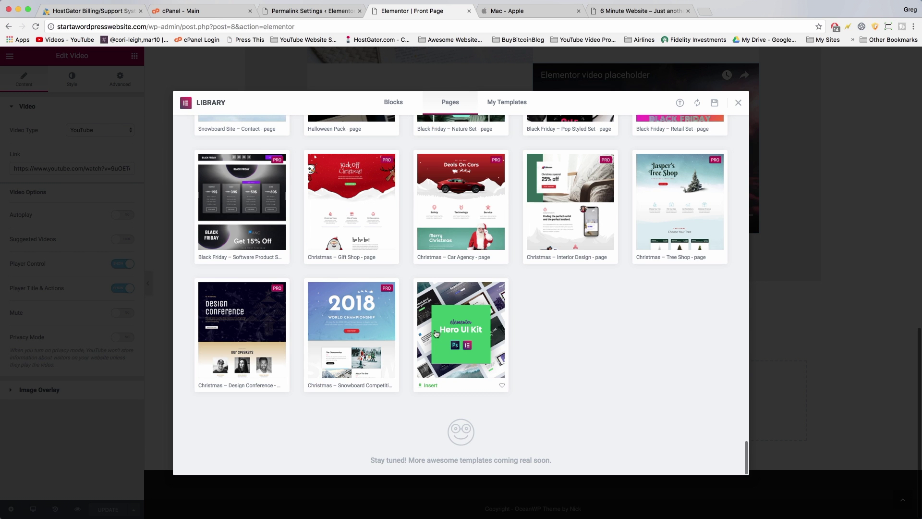
{"action": "left_click", "coordinate": [450, 320]}
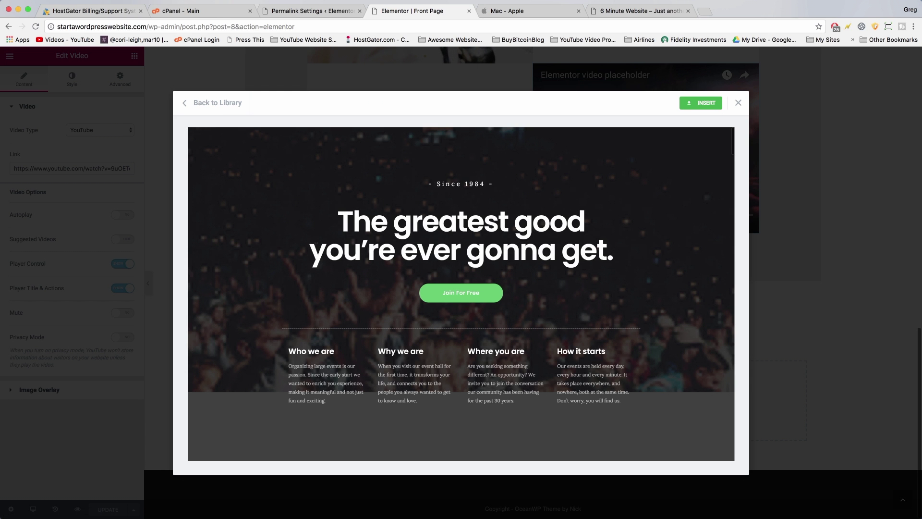
{"action": "scroll", "coordinate": [316, 249], "scroll_direction": "down", "scroll_amount": 10}
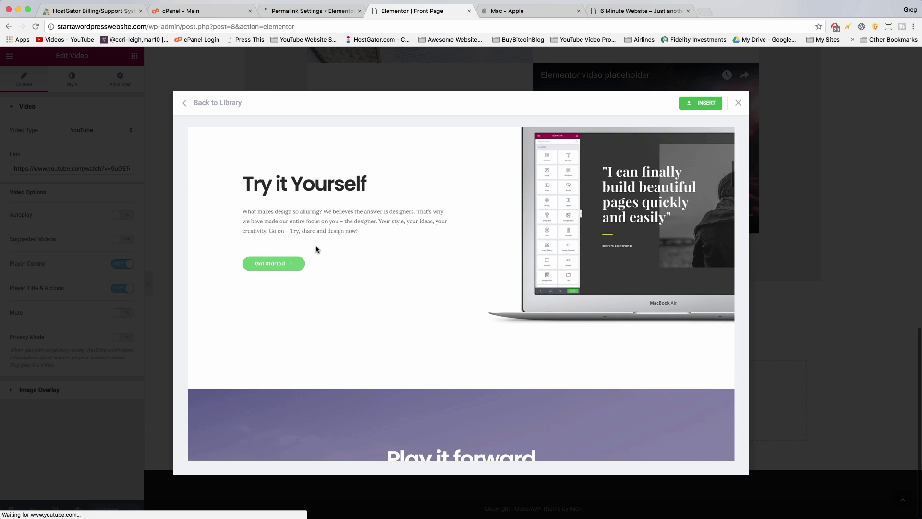
{"action": "scroll", "coordinate": [316, 249], "scroll_direction": "down", "scroll_amount": 8}
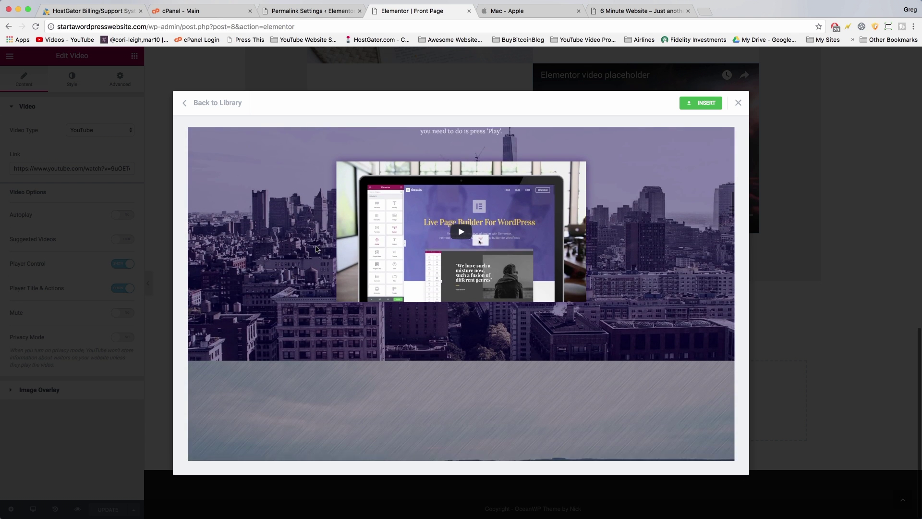
{"action": "scroll", "coordinate": [316, 249], "scroll_direction": "down", "scroll_amount": 10}
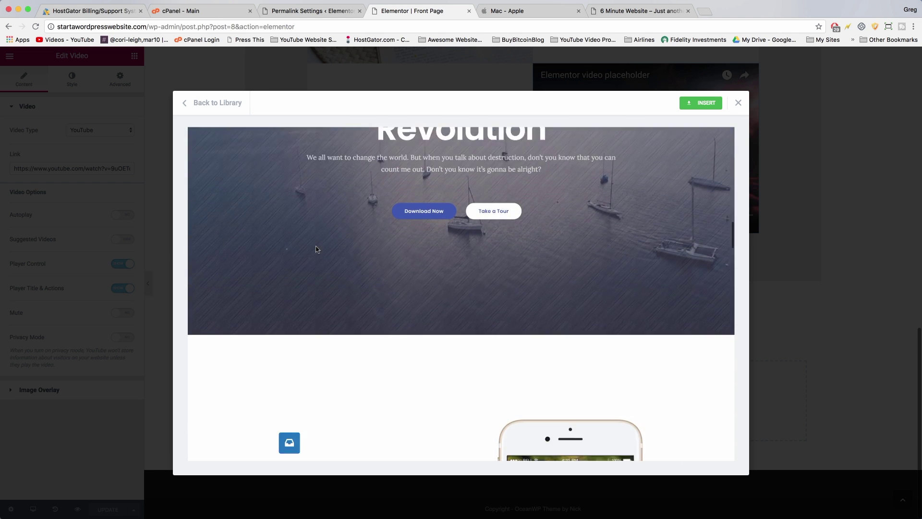
{"action": "scroll", "coordinate": [316, 248], "scroll_direction": "down", "scroll_amount": 10}
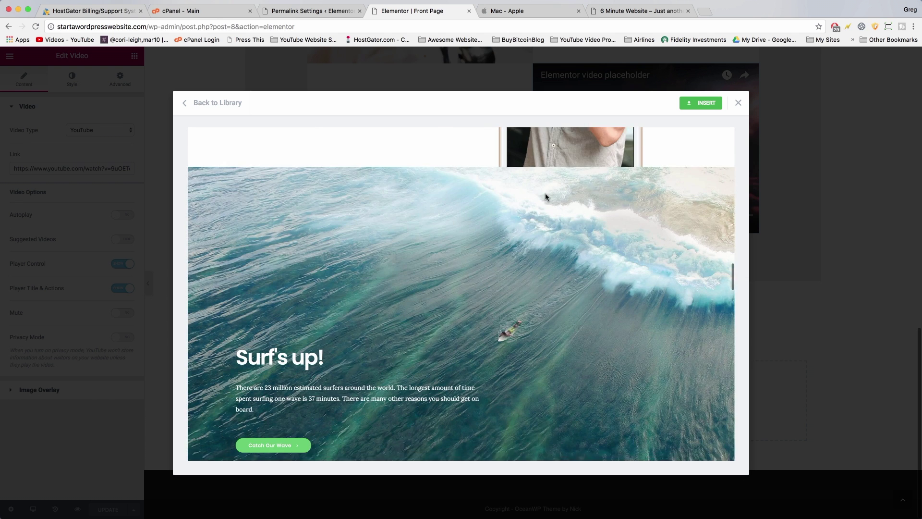
{"action": "scroll", "coordinate": [546, 196], "scroll_direction": "down", "scroll_amount": 10}
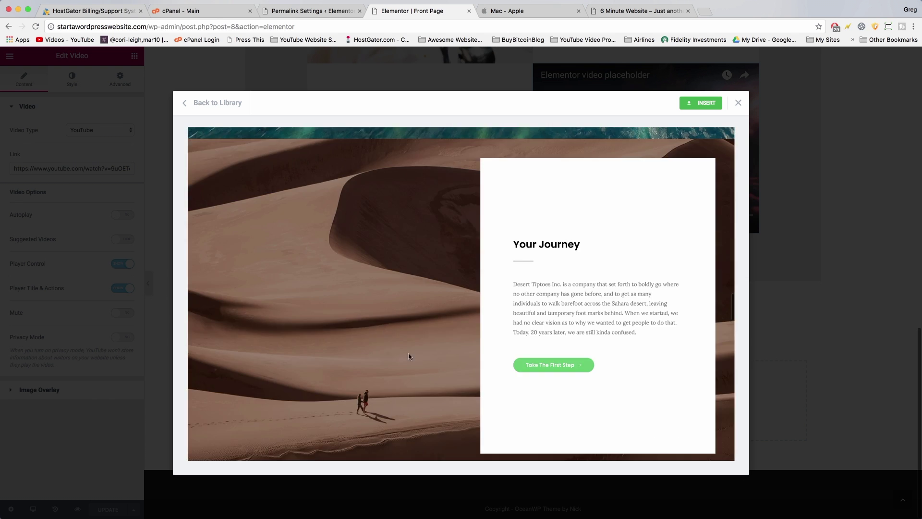
{"action": "scroll", "coordinate": [406, 265], "scroll_direction": "down", "scroll_amount": 10}
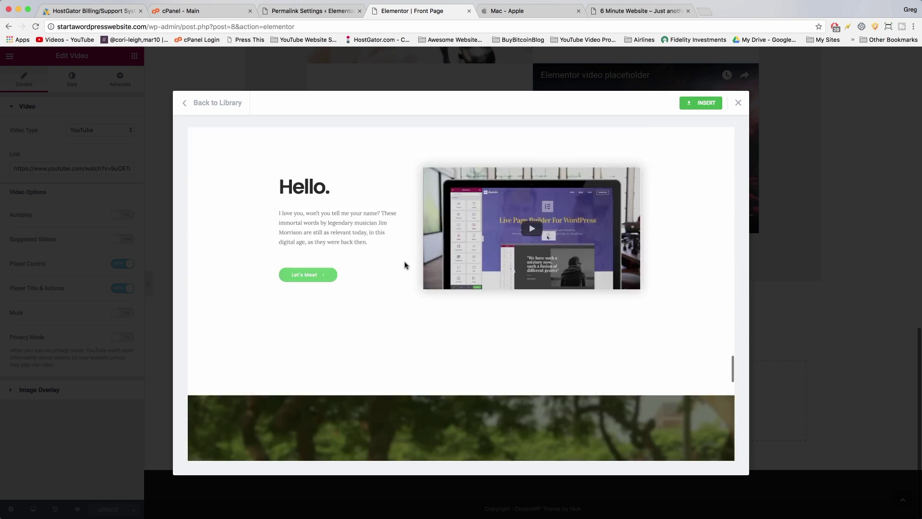
{"action": "scroll", "coordinate": [406, 389], "scroll_direction": "down", "scroll_amount": 5}
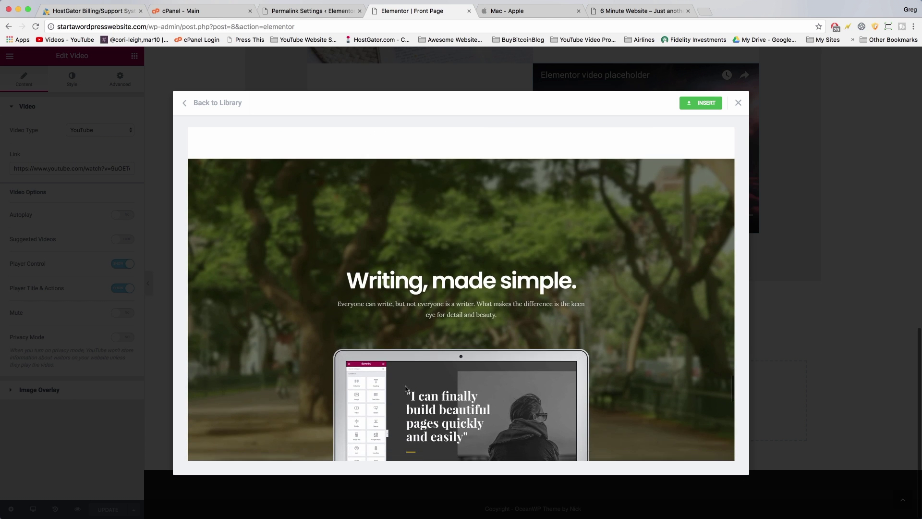
{"action": "scroll", "coordinate": [370, 384], "scroll_direction": "down", "scroll_amount": 10}
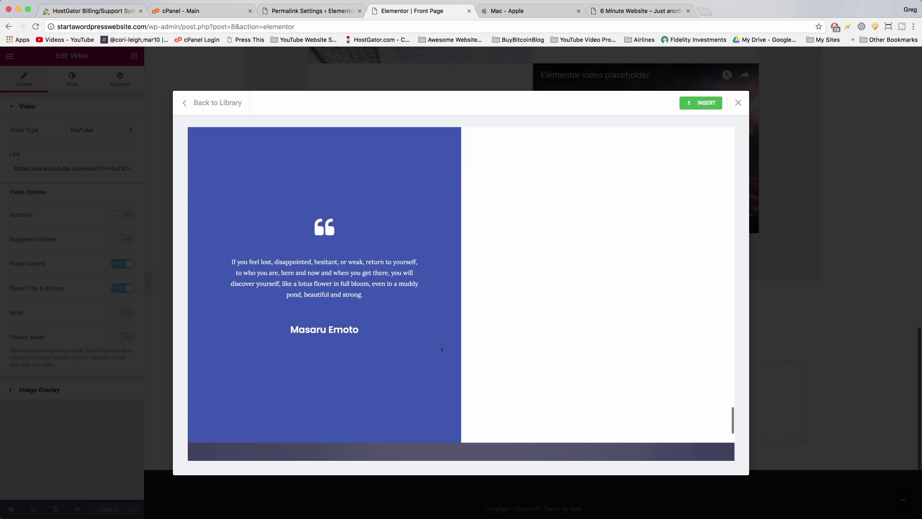
{"action": "scroll", "coordinate": [459, 272], "scroll_direction": "down", "scroll_amount": 6}
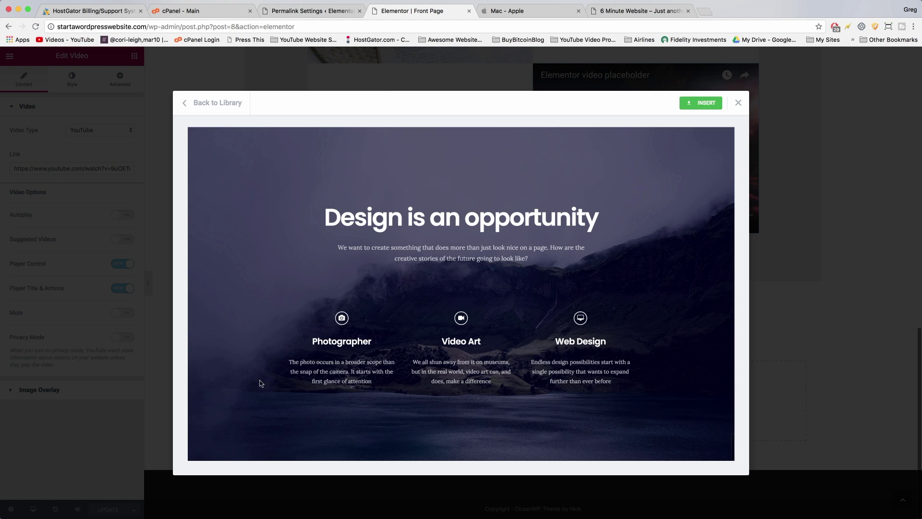
Insert the Hero UI Kit template and review its added sections, like 'Writing, made simple.'
{"action": "left_click", "coordinate": [708, 104]}
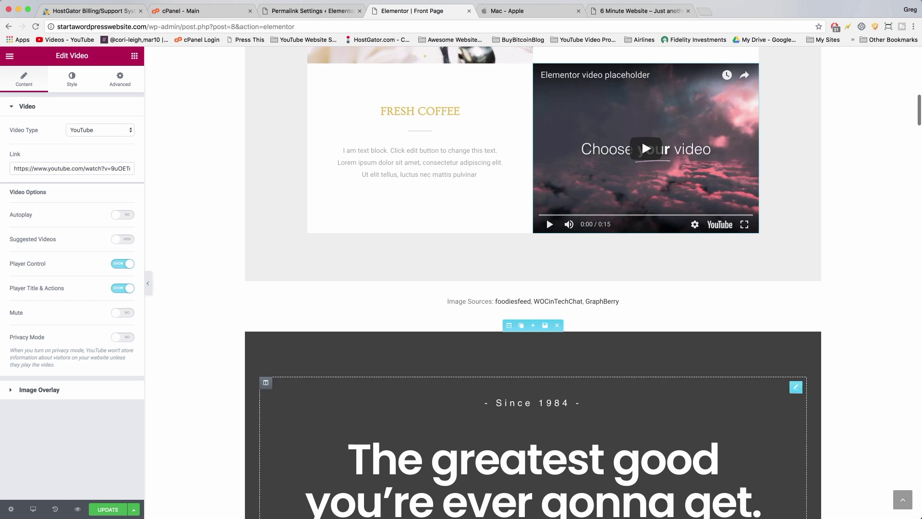
{"action": "scroll", "coordinate": [602, 330], "scroll_direction": "down", "scroll_amount": 10}
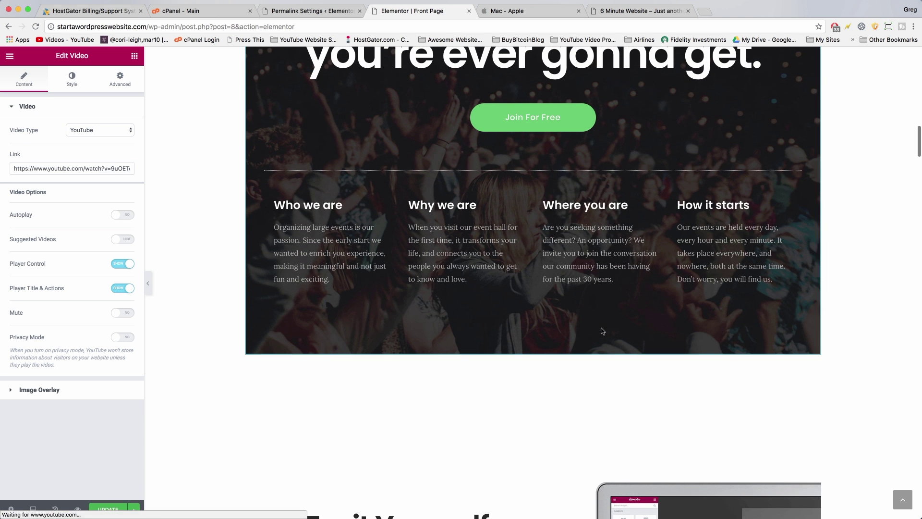
{"action": "scroll", "coordinate": [602, 330], "scroll_direction": "down", "scroll_amount": 15}
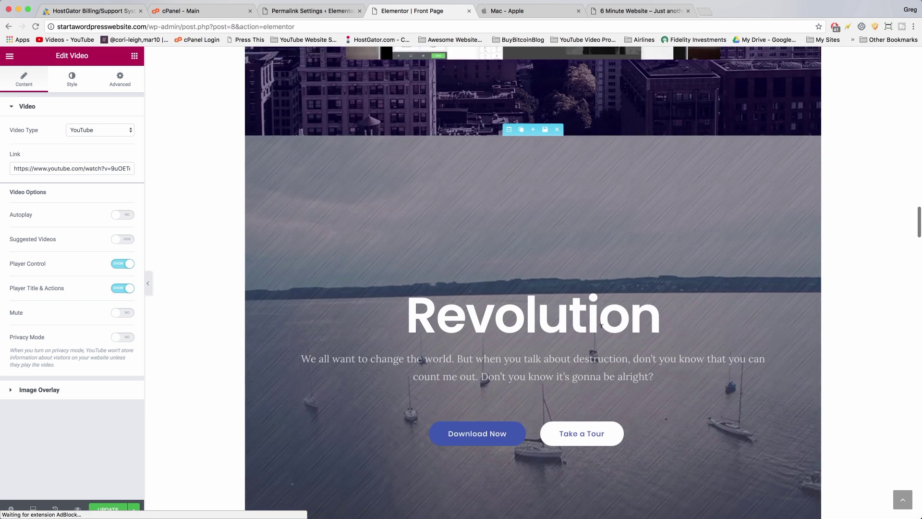
{"action": "scroll", "coordinate": [602, 331], "scroll_direction": "down", "scroll_amount": 15}
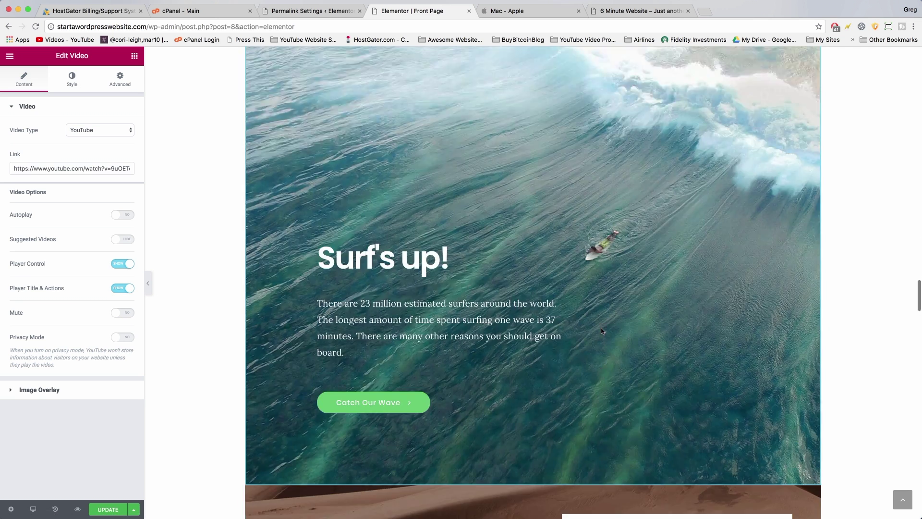
{"action": "scroll", "coordinate": [602, 331], "scroll_direction": "down", "scroll_amount": 20}
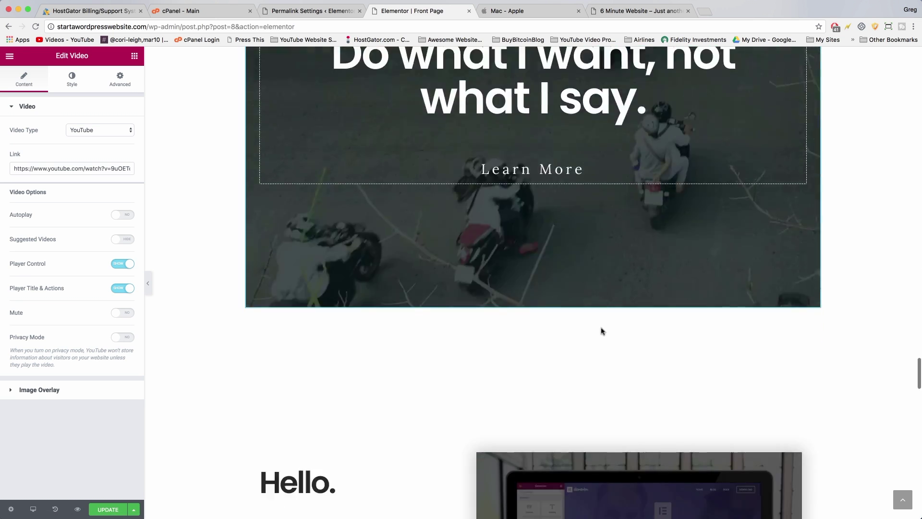
{"action": "scroll", "coordinate": [602, 330], "scroll_direction": "down", "scroll_amount": 10}
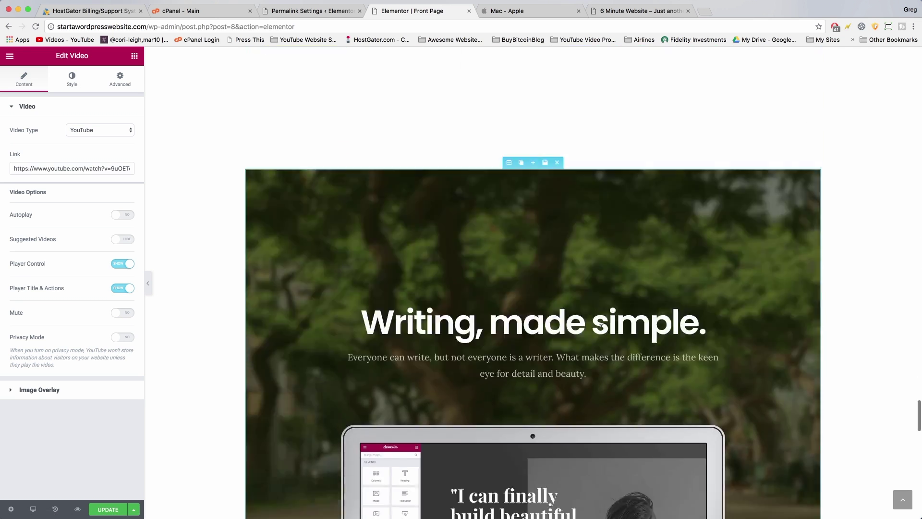
{"action": "scroll", "coordinate": [602, 330], "scroll_direction": "down", "scroll_amount": 4}
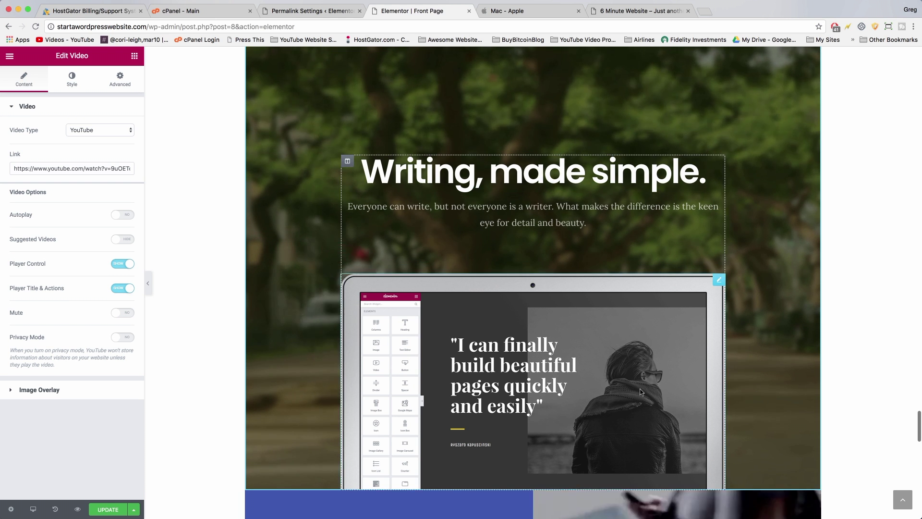
{"action": "scroll", "coordinate": [639, 391], "scroll_direction": "down", "scroll_amount": 10}
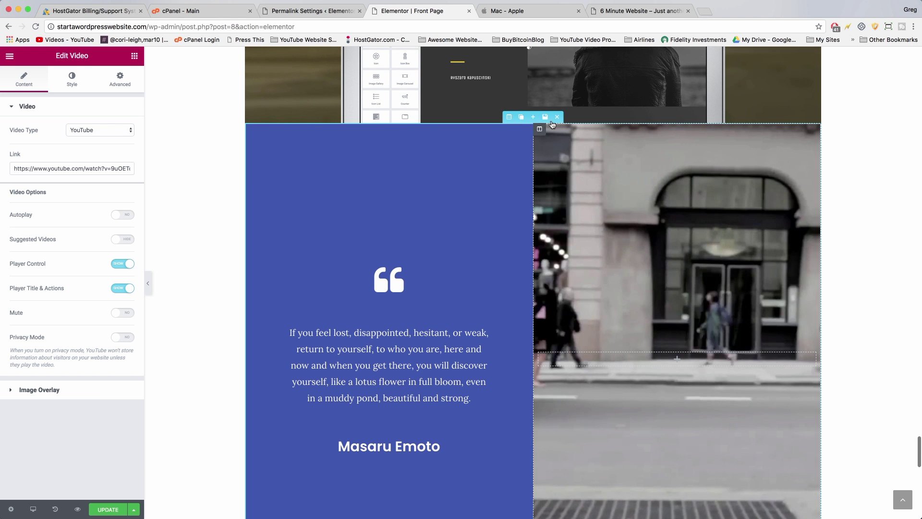
Delete the blue quote, Design is an opportunity, Hello., Do what I want and Your Journey sections
{"action": "left_click", "coordinate": [557, 117]}
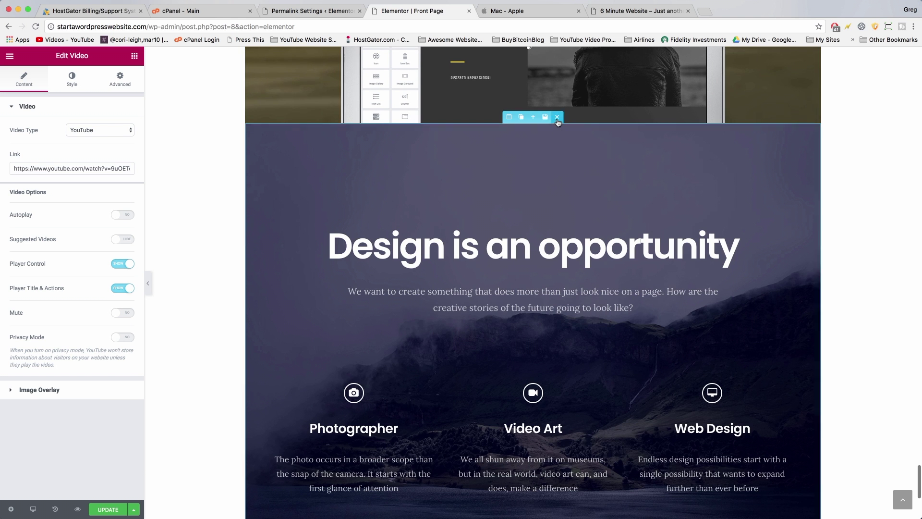
{"action": "left_click", "coordinate": [557, 117]}
{"action": "scroll", "coordinate": [553, 267], "scroll_direction": "up", "scroll_amount": 20}
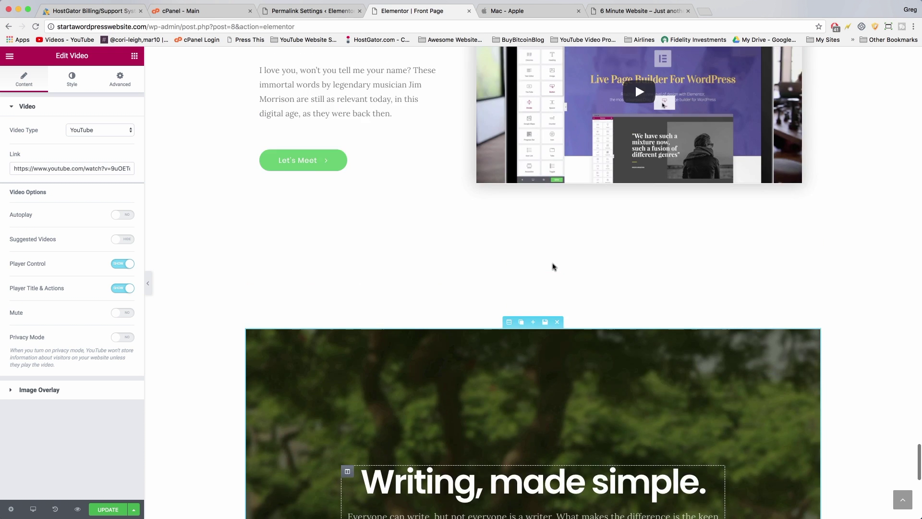
{"action": "left_click", "coordinate": [557, 104]}
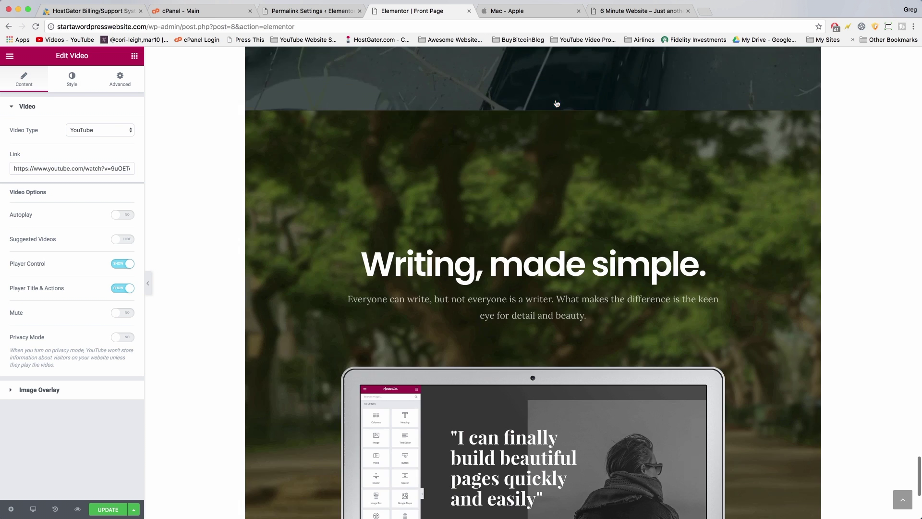
{"action": "left_click", "coordinate": [557, 104]}
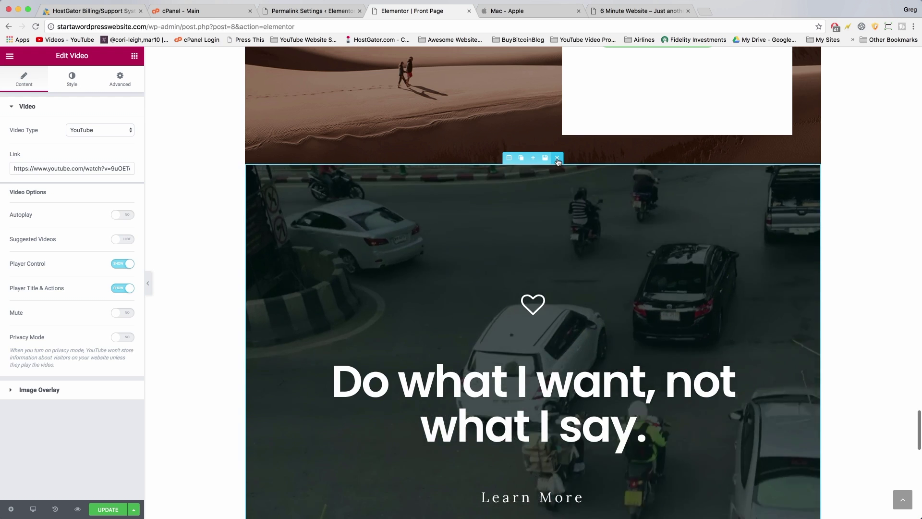
{"action": "left_click", "coordinate": [557, 158]}
{"action": "left_click", "coordinate": [557, 158]}
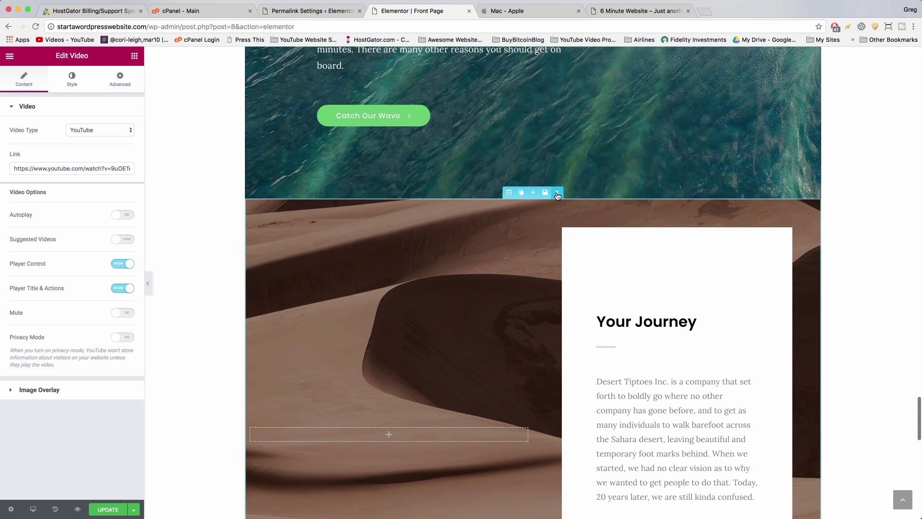
{"action": "left_click", "coordinate": [557, 192]}
{"action": "left_click", "coordinate": [557, 193]}
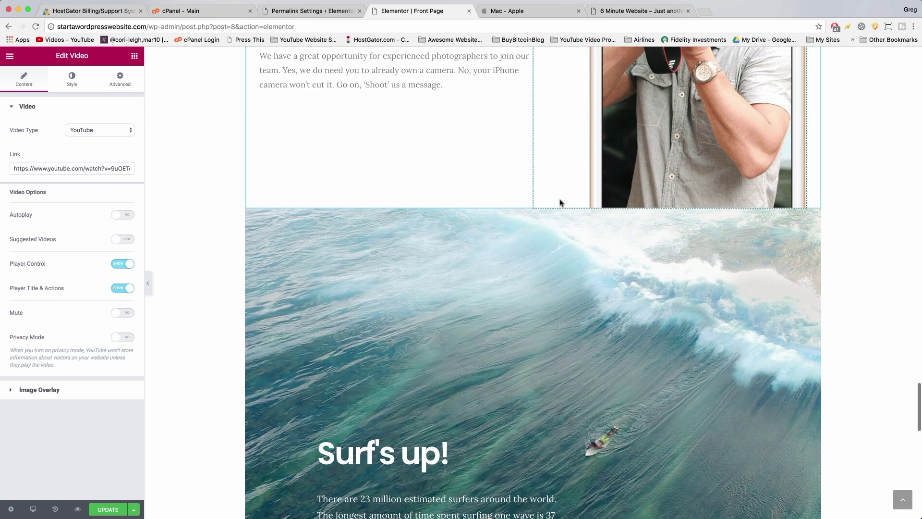
Delete the Surf's up!, photographer portfolio, Revolution and Play it forward sections
{"action": "left_click", "coordinate": [556, 203]}
{"action": "left_click", "coordinate": [556, 203]}
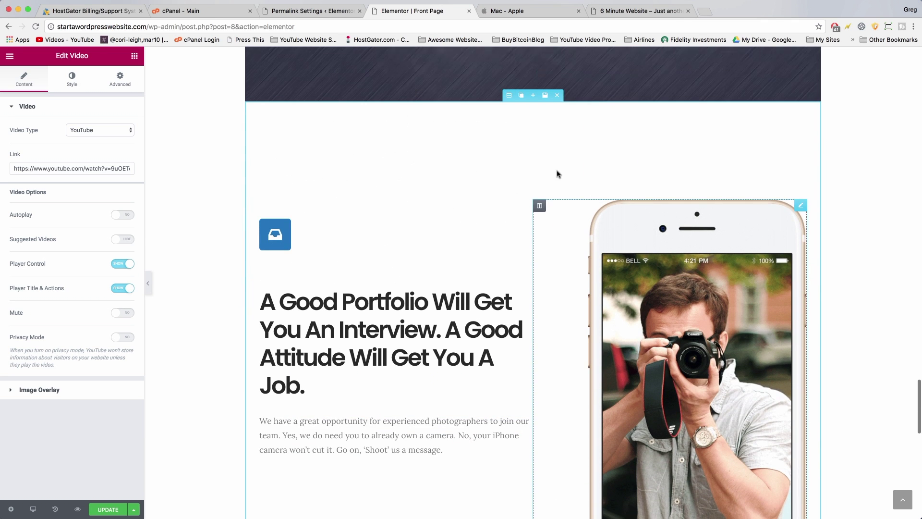
{"action": "left_click", "coordinate": [557, 96]}
{"action": "left_click", "coordinate": [557, 95]}
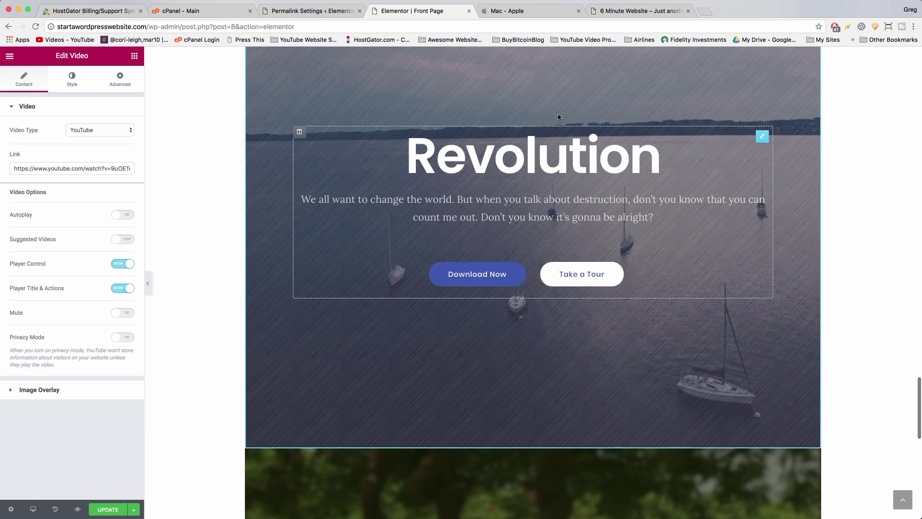
{"action": "scroll", "coordinate": [560, 132], "scroll_direction": "up", "scroll_amount": 2}
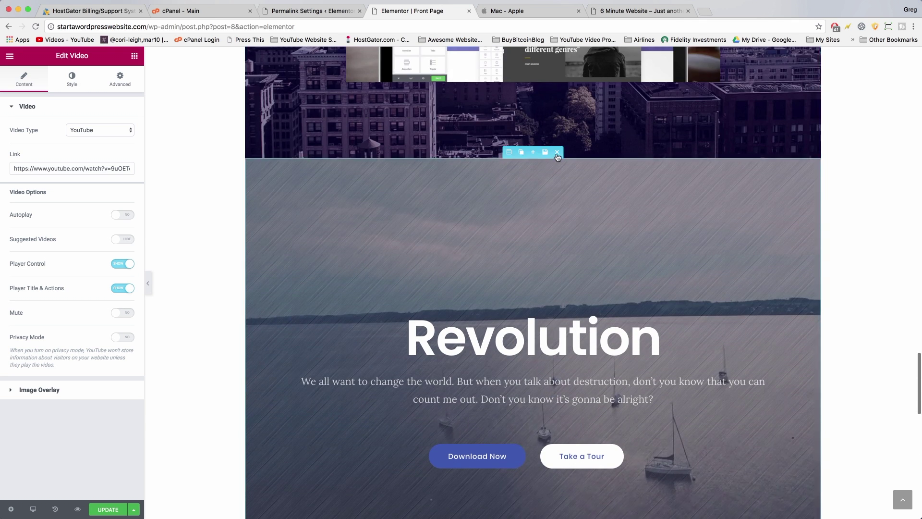
{"action": "left_click", "coordinate": [557, 153]}
{"action": "scroll", "coordinate": [560, 276], "scroll_direction": "up", "scroll_amount": 2}
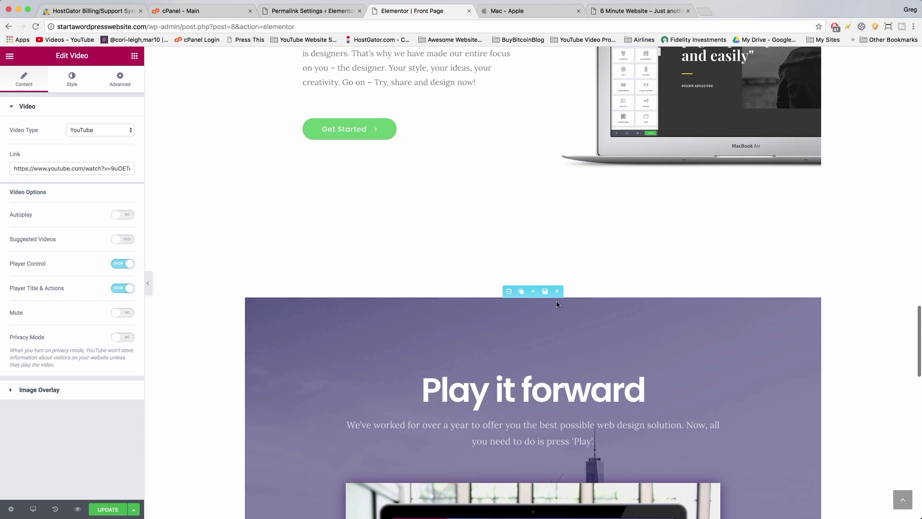
{"action": "left_click", "coordinate": [556, 292]}
{"action": "scroll", "coordinate": [555, 294], "scroll_direction": "up", "scroll_amount": 6}
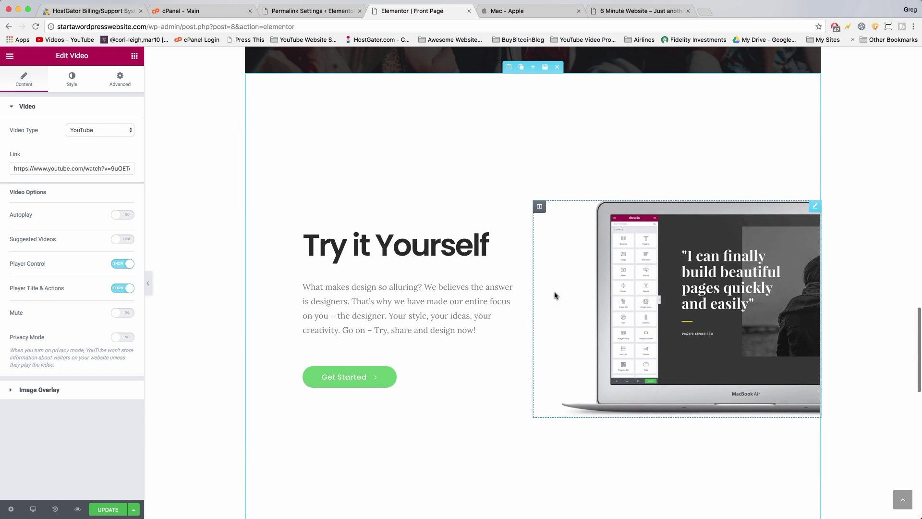
{"action": "scroll", "coordinate": [598, 249], "scroll_direction": "up", "scroll_amount": 4}
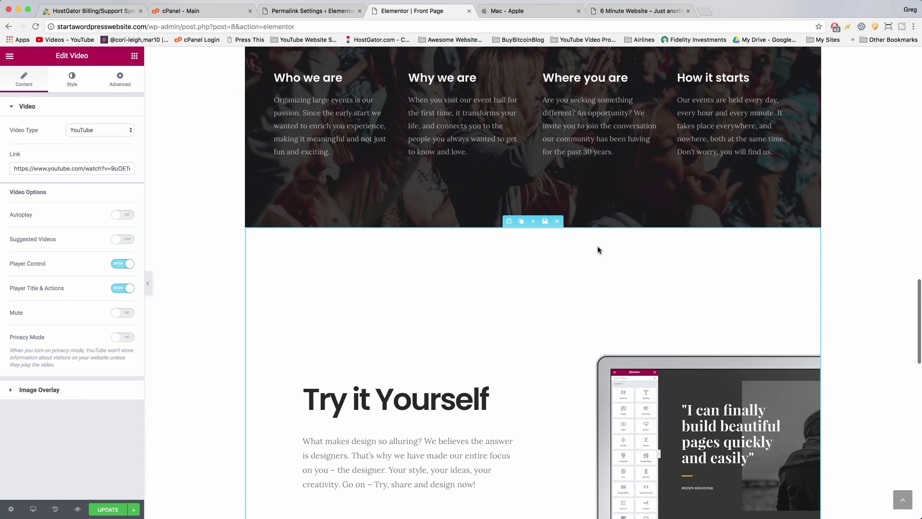
Delete the Try it Yourself, The greatest good and Image Sources sections, then save the page
{"action": "left_click", "coordinate": [557, 222]}
{"action": "scroll", "coordinate": [552, 192], "scroll_direction": "up", "scroll_amount": 10}
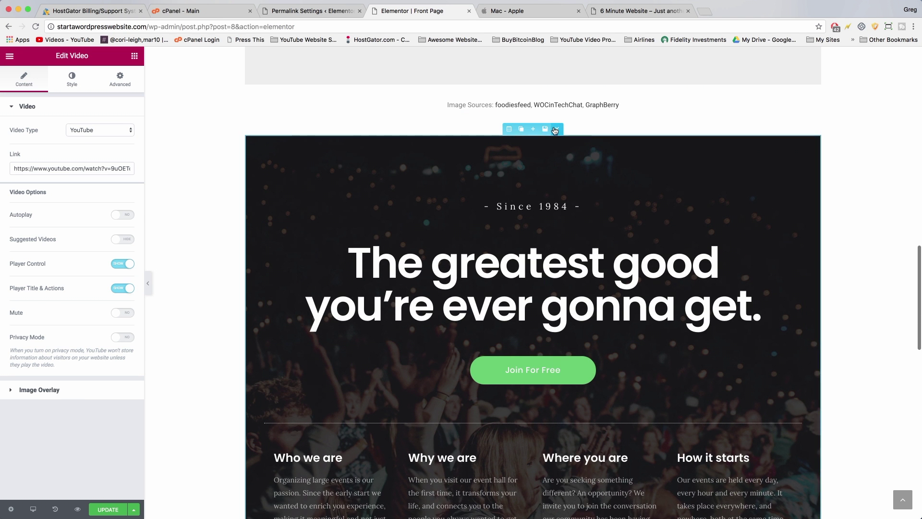
{"action": "left_click", "coordinate": [555, 130]}
{"action": "scroll", "coordinate": [557, 288], "scroll_direction": "up", "scroll_amount": 5}
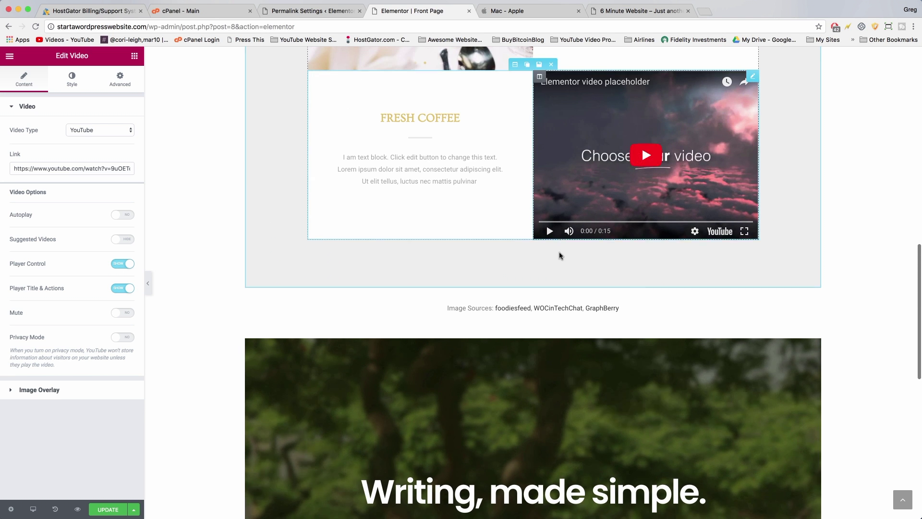
{"action": "left_click", "coordinate": [557, 282]}
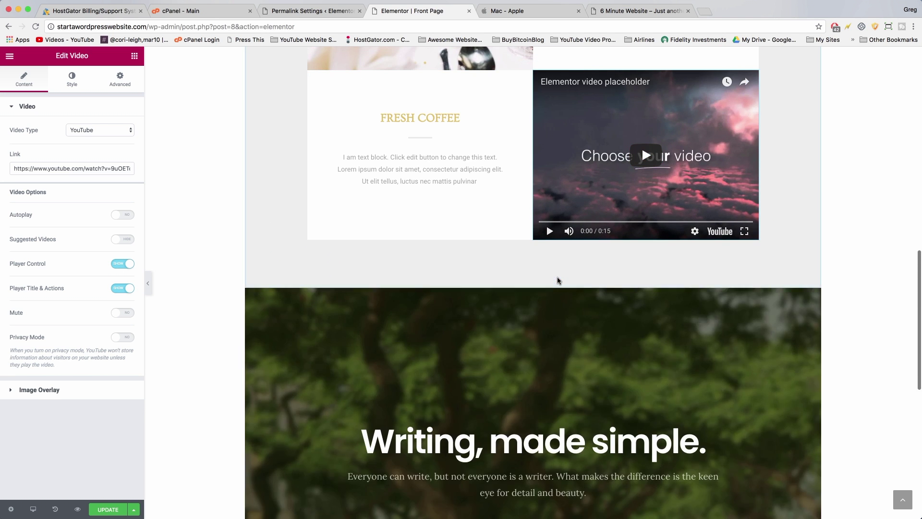
{"action": "scroll", "coordinate": [557, 282], "scroll_direction": "up", "scroll_amount": 4}
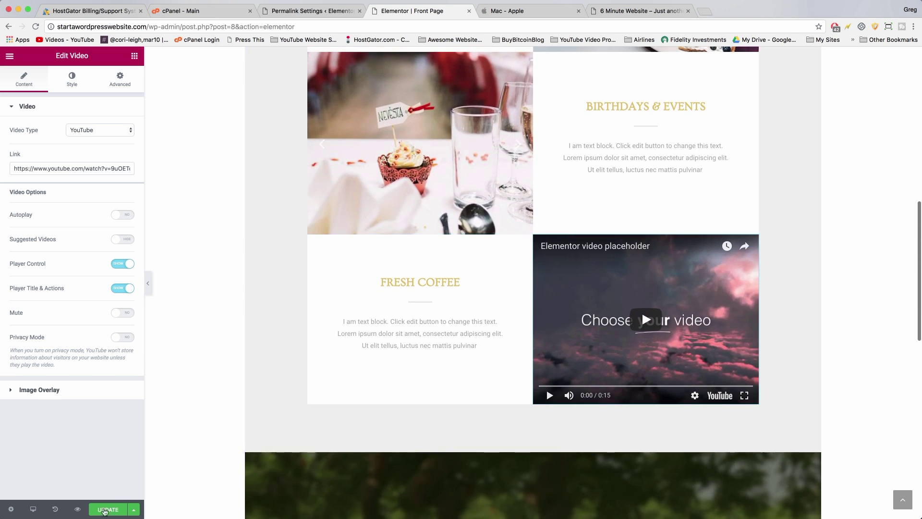
{"action": "left_click", "coordinate": [108, 509]}
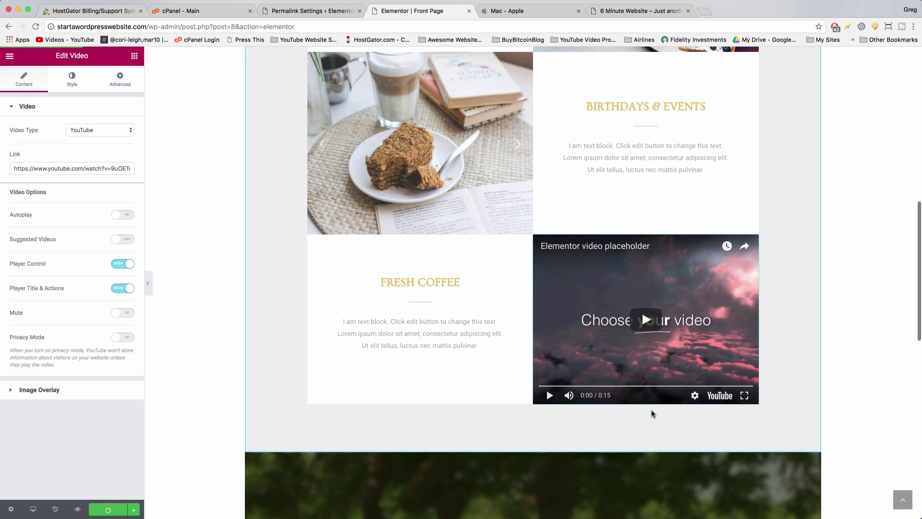
{"action": "scroll", "coordinate": [517, 323], "scroll_direction": "up", "scroll_amount": 10}
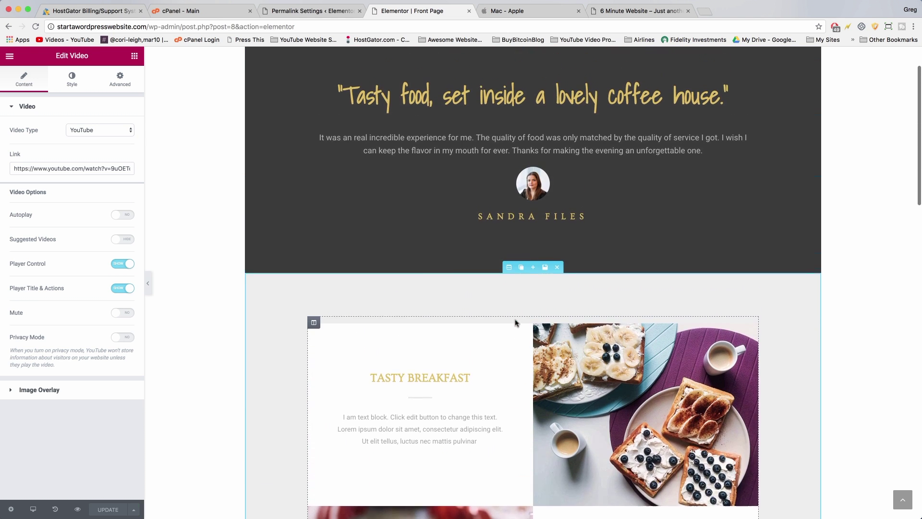